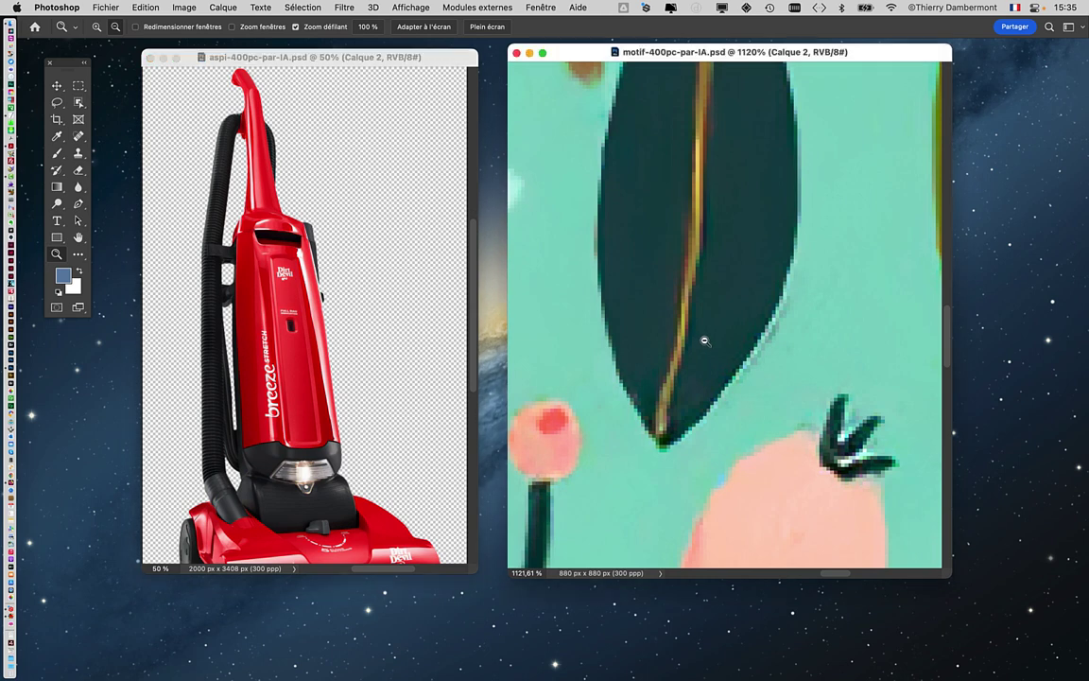
Step: Zoom the motif window out from 1120% to 100% to show the whole floral tile
alt+click(704, 351)
alt+click(709, 359)
alt+click(712, 373)
drag(711, 373, 599, 271)
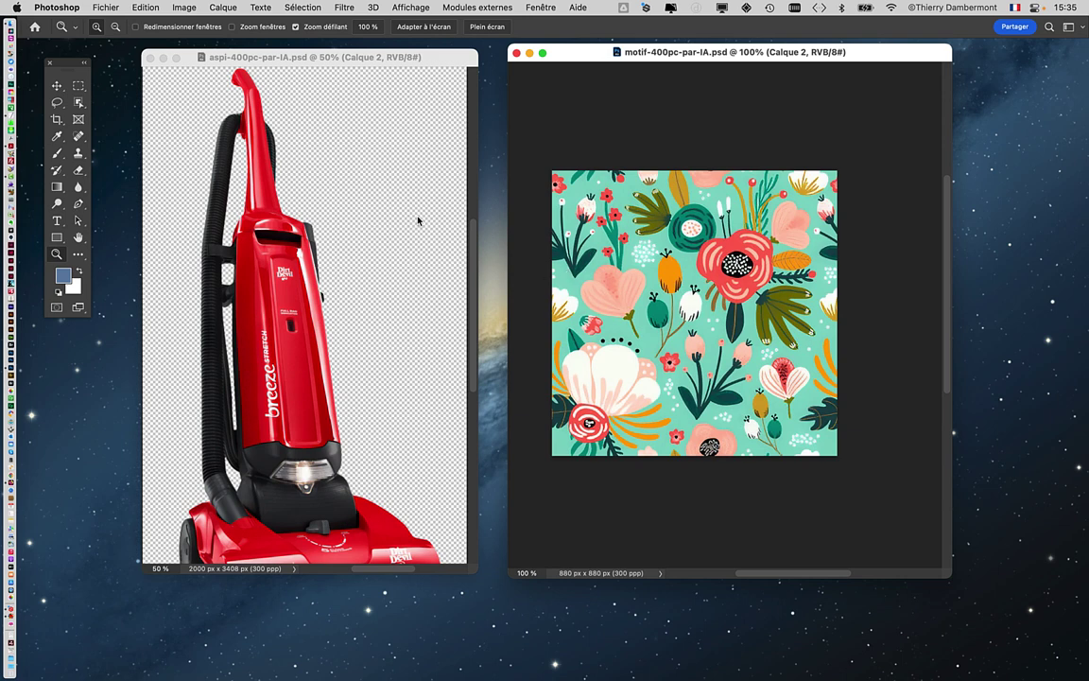
Step: Define the floral tile as a pattern named motif-400pc-par-IA.psd via Edition > Utiliser comme motif
click(147, 7)
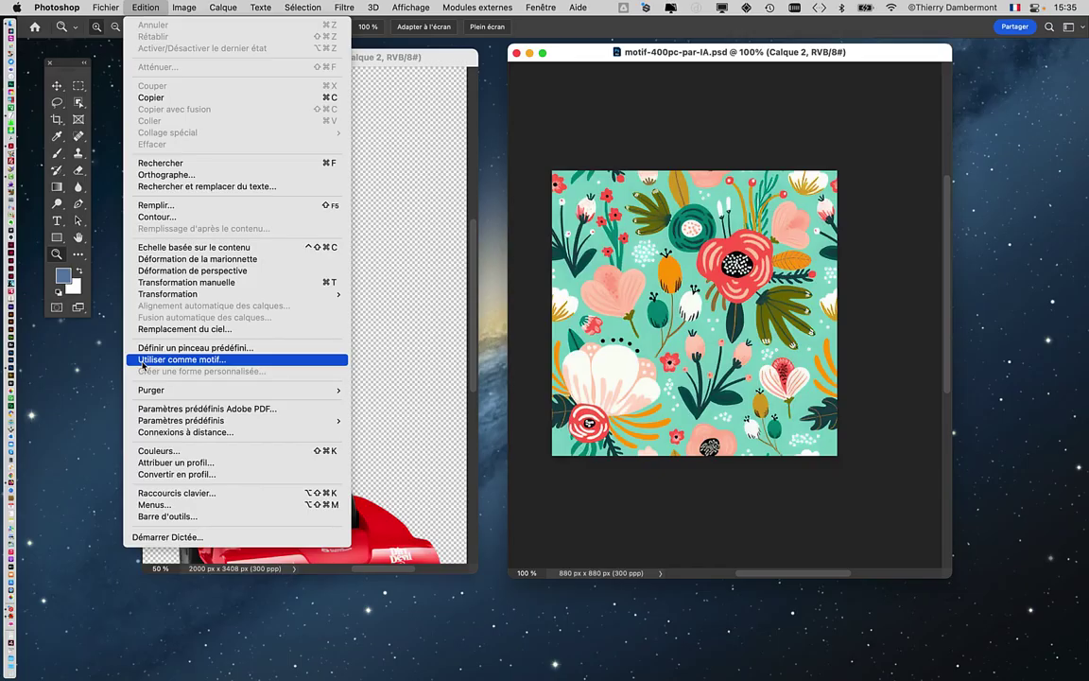
click(143, 361)
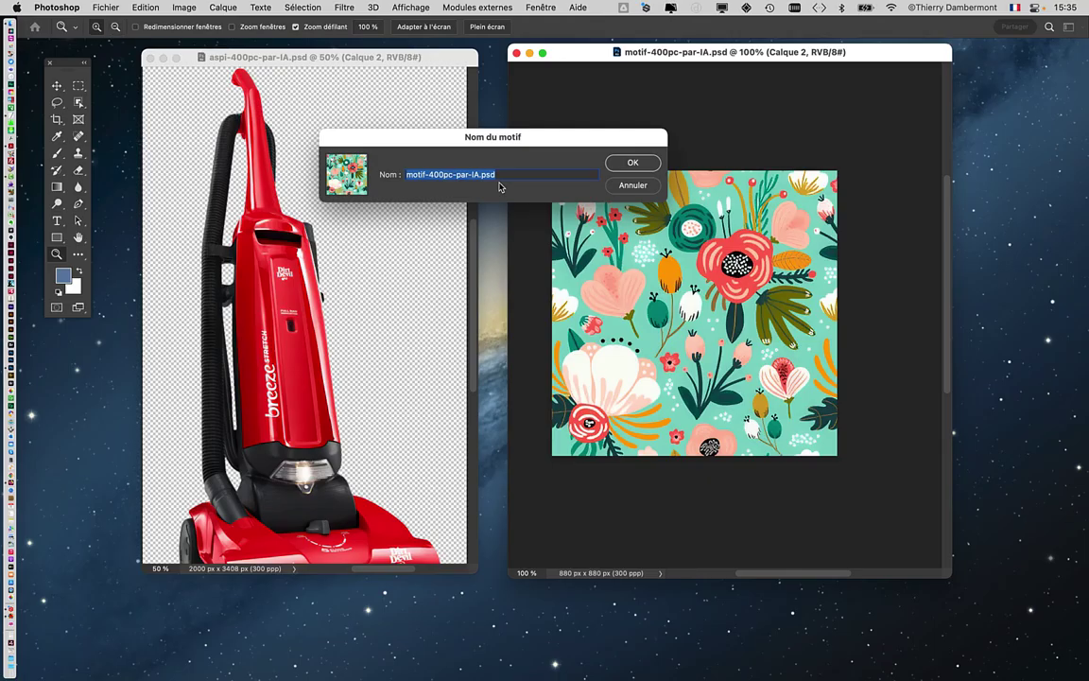
click(640, 166)
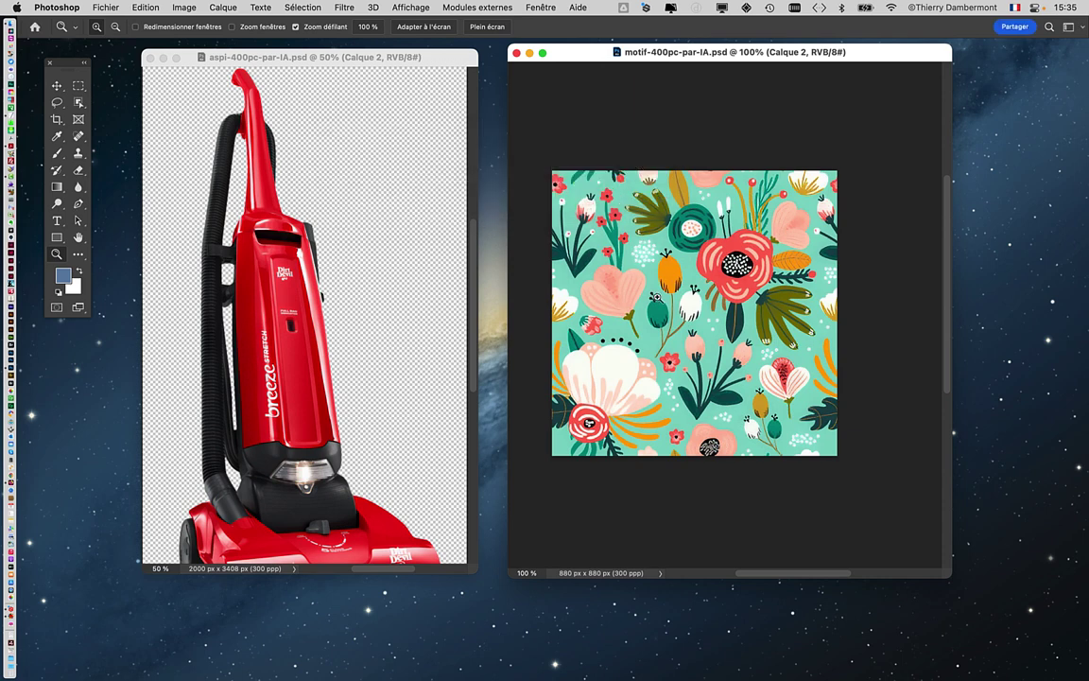
drag(941, 571, 929, 453)
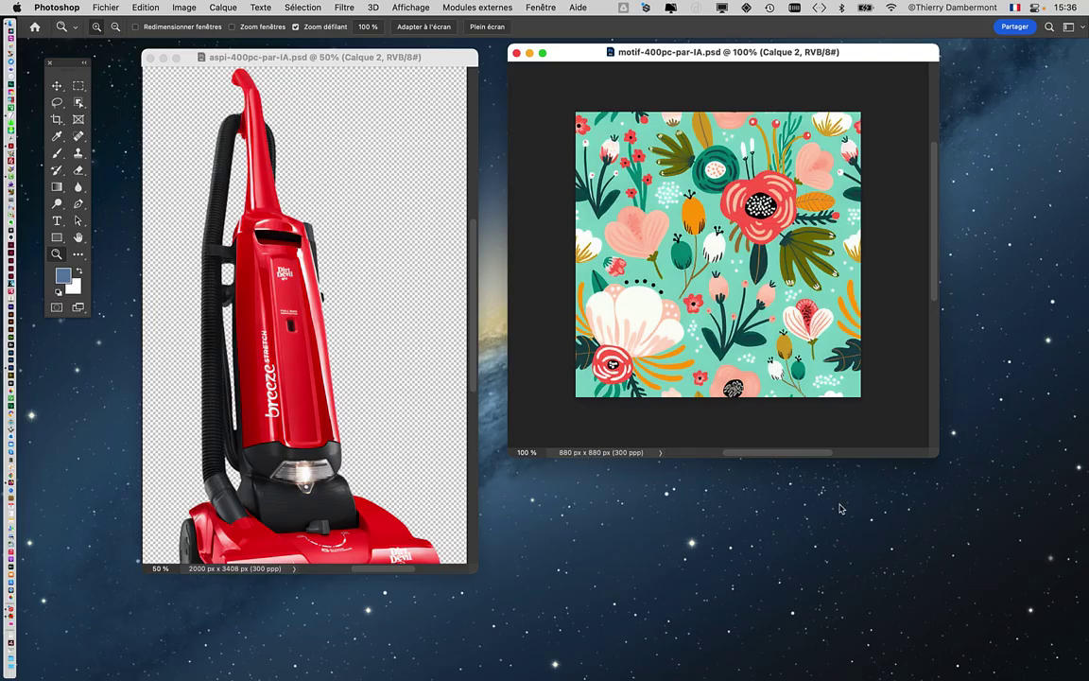
click(175, 6)
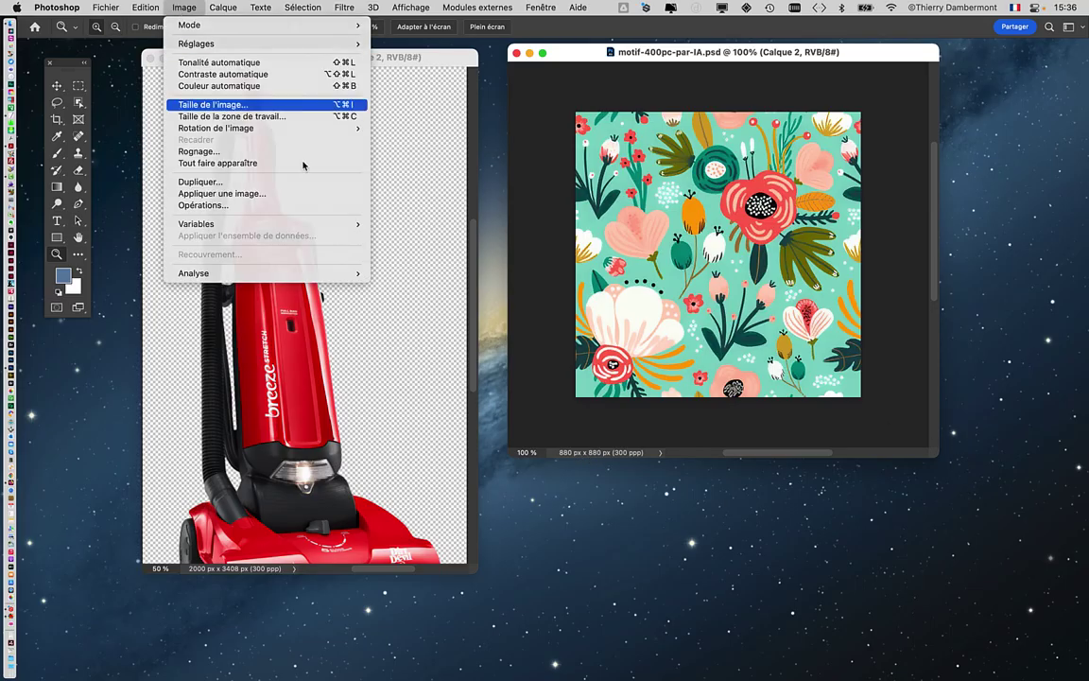
click(213, 102)
drag(680, 57, 540, 52)
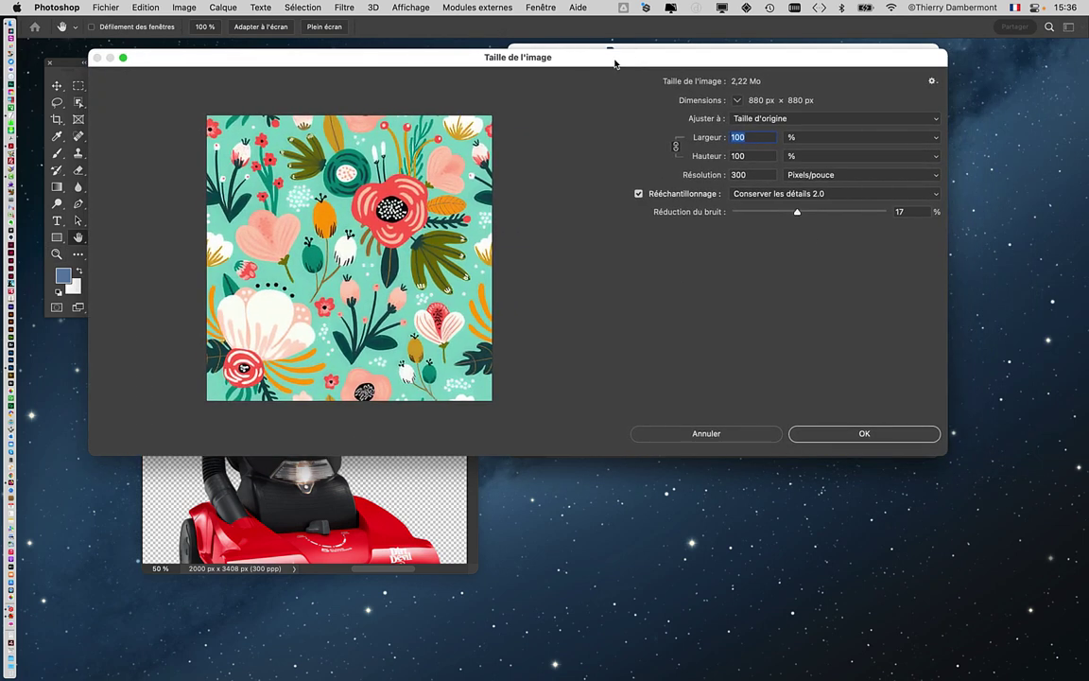
click(709, 433)
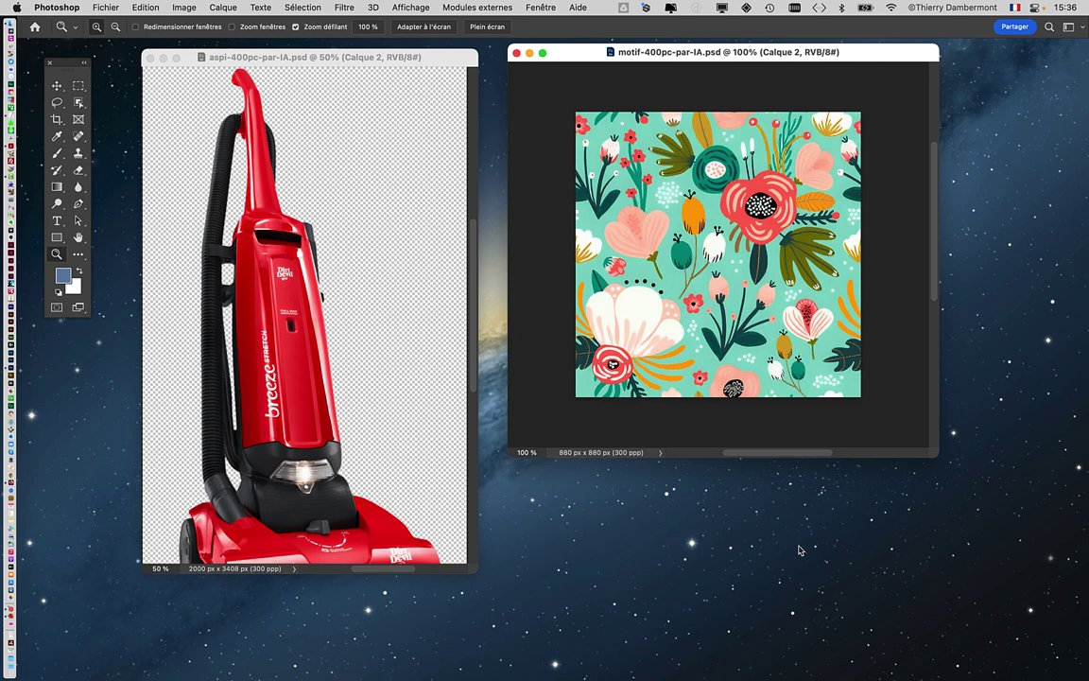
drag(659, 53, 653, 80)
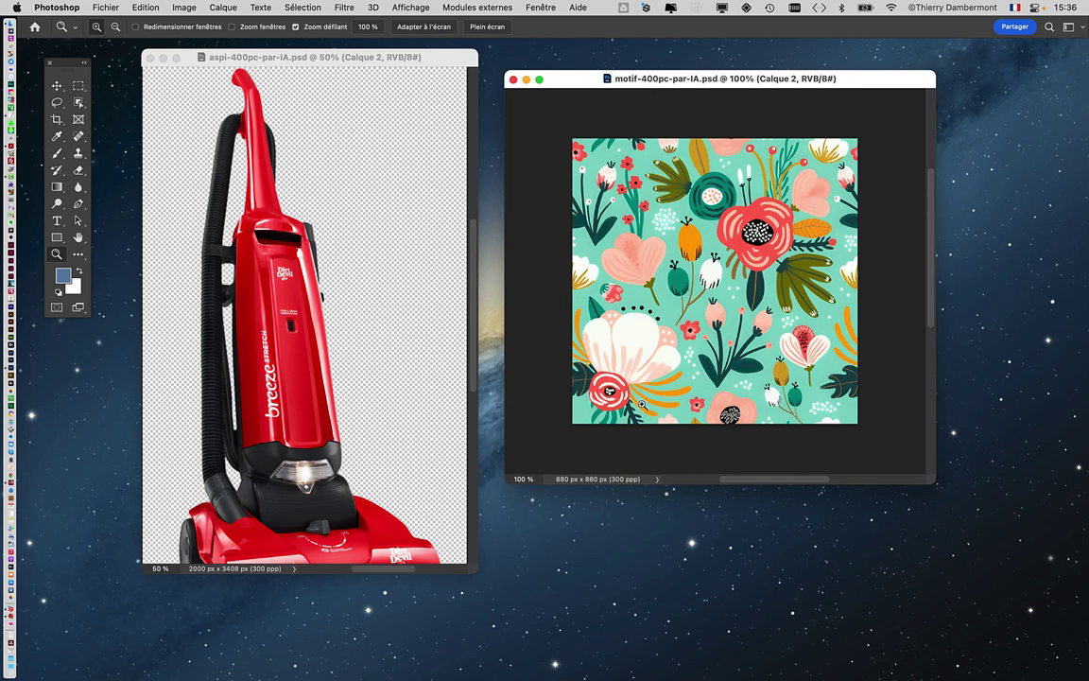
drag(929, 477, 892, 485)
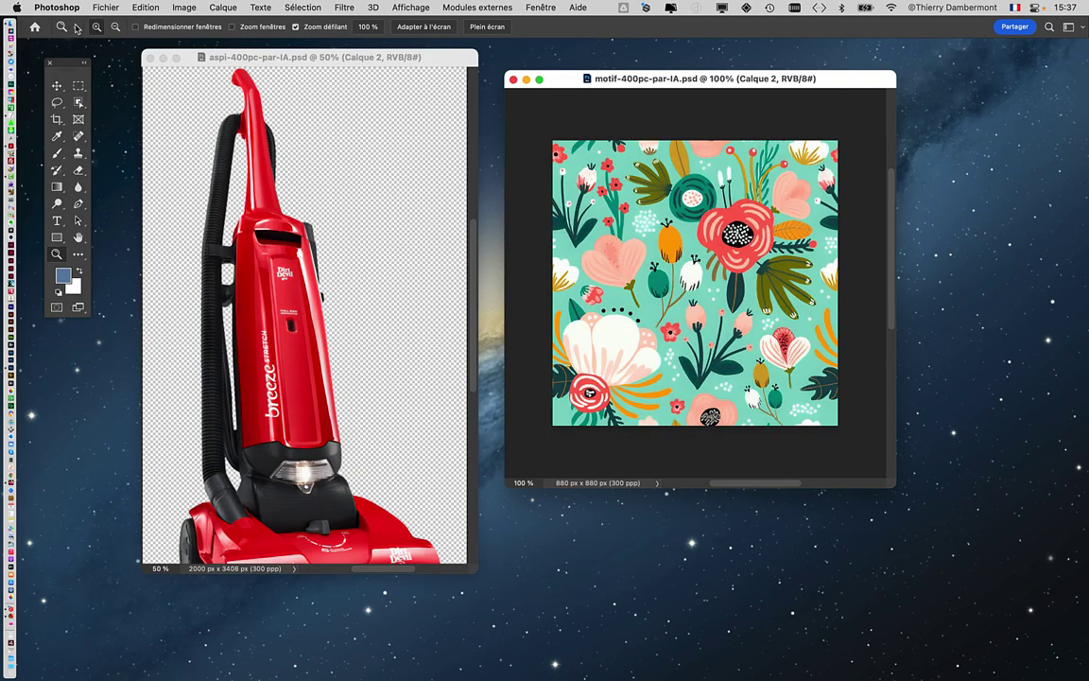
Step: Start a new document with width and height 1760 and resolution 300
click(107, 8)
click(109, 22)
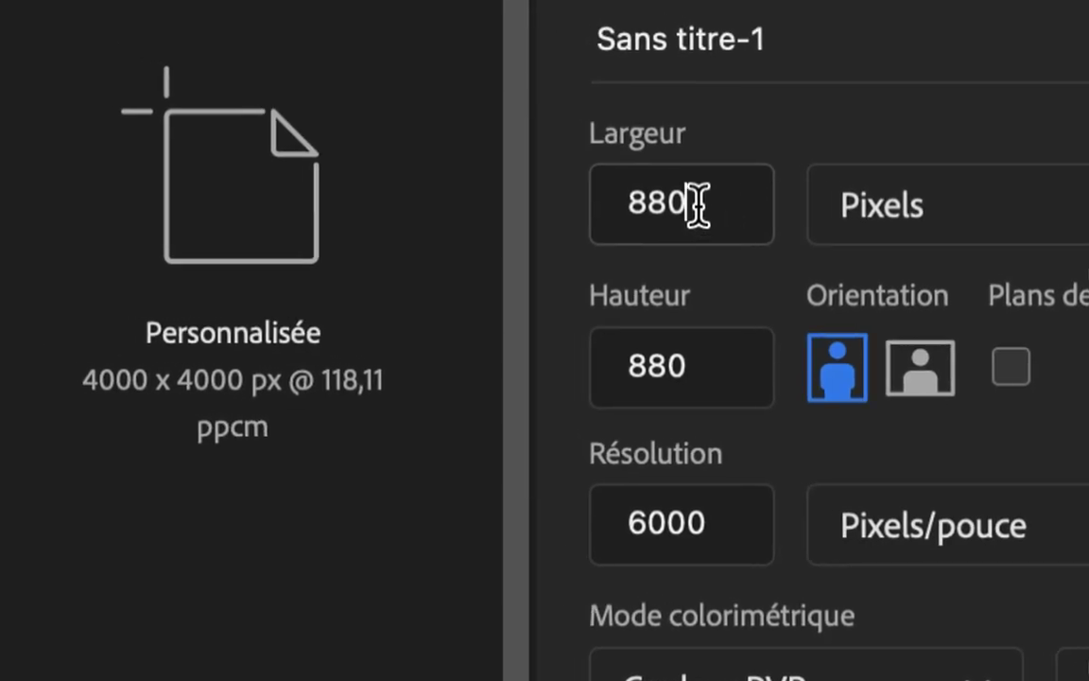
drag(697, 204, 594, 193)
text(176)
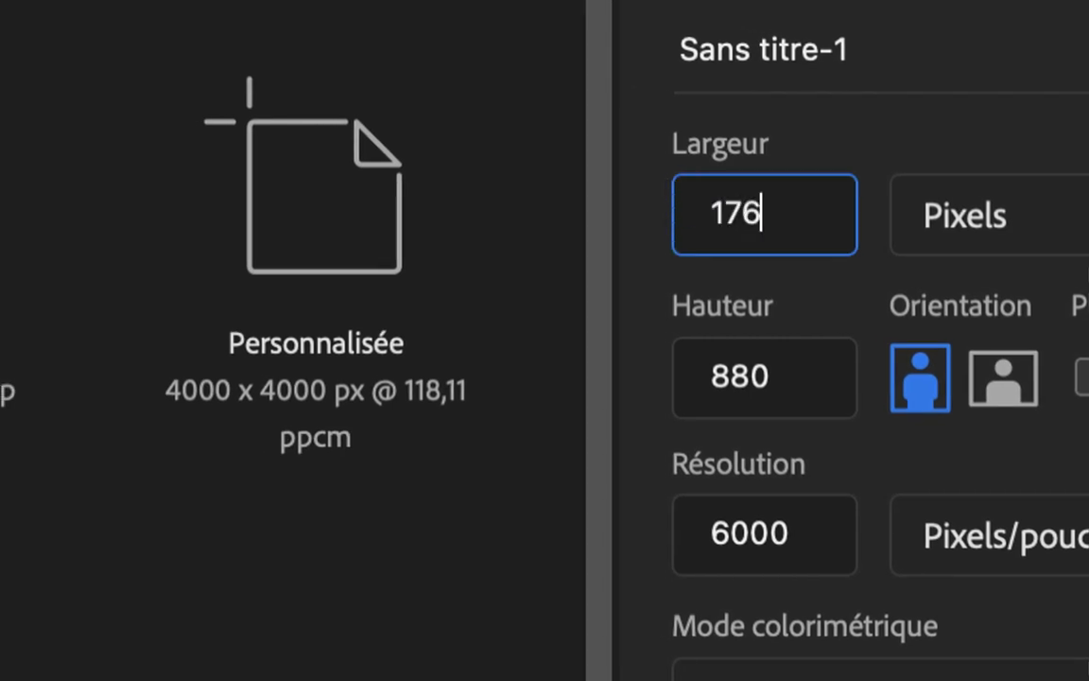
text(0)
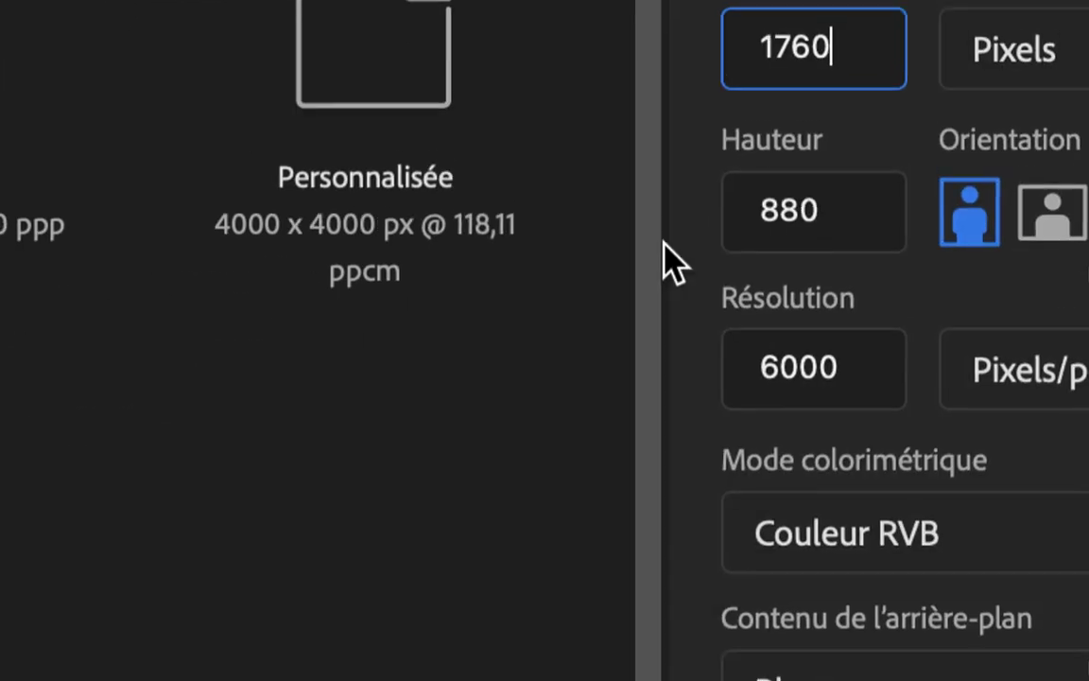
drag(810, 209, 683, 197)
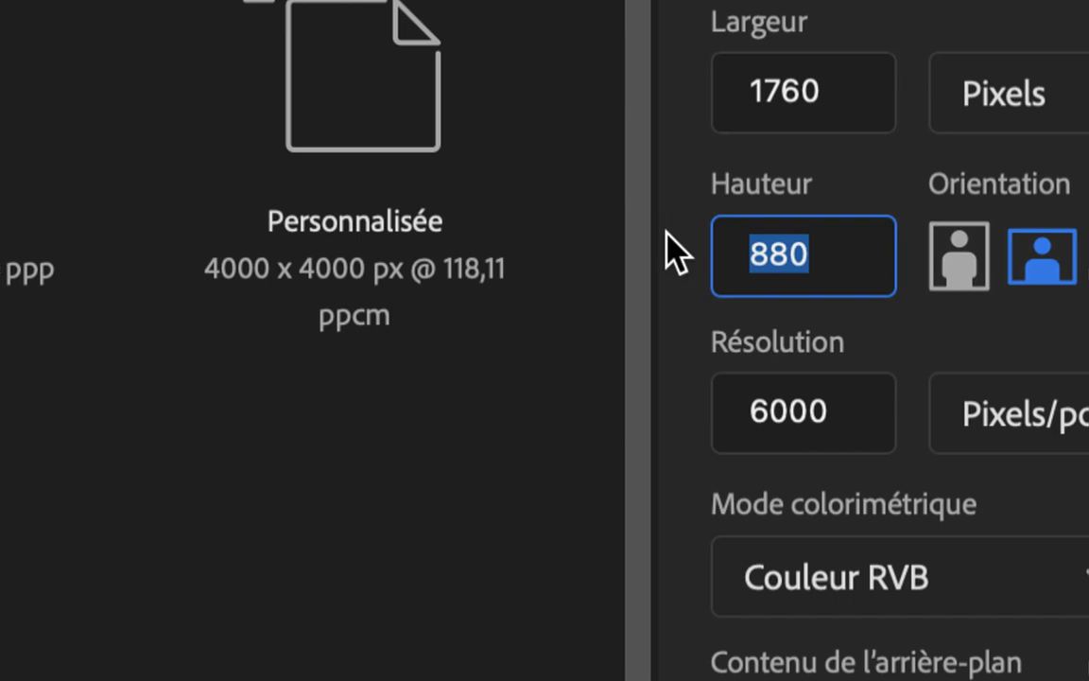
text(1760)
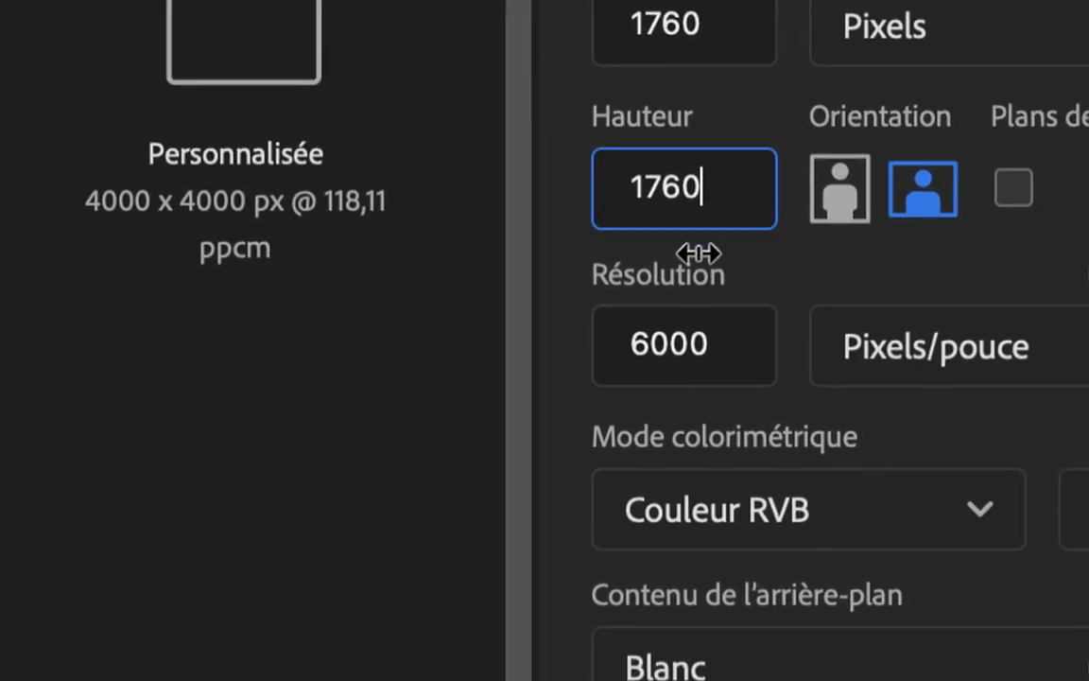
drag(742, 345, 567, 343)
text(300)
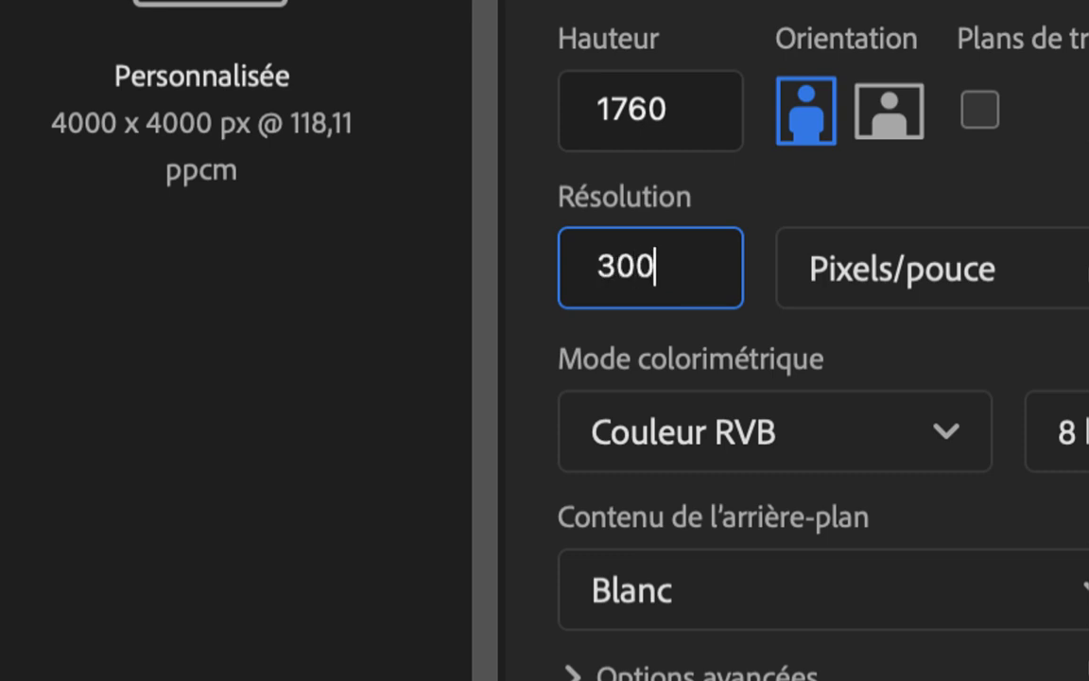
drag(695, 268, 583, 263)
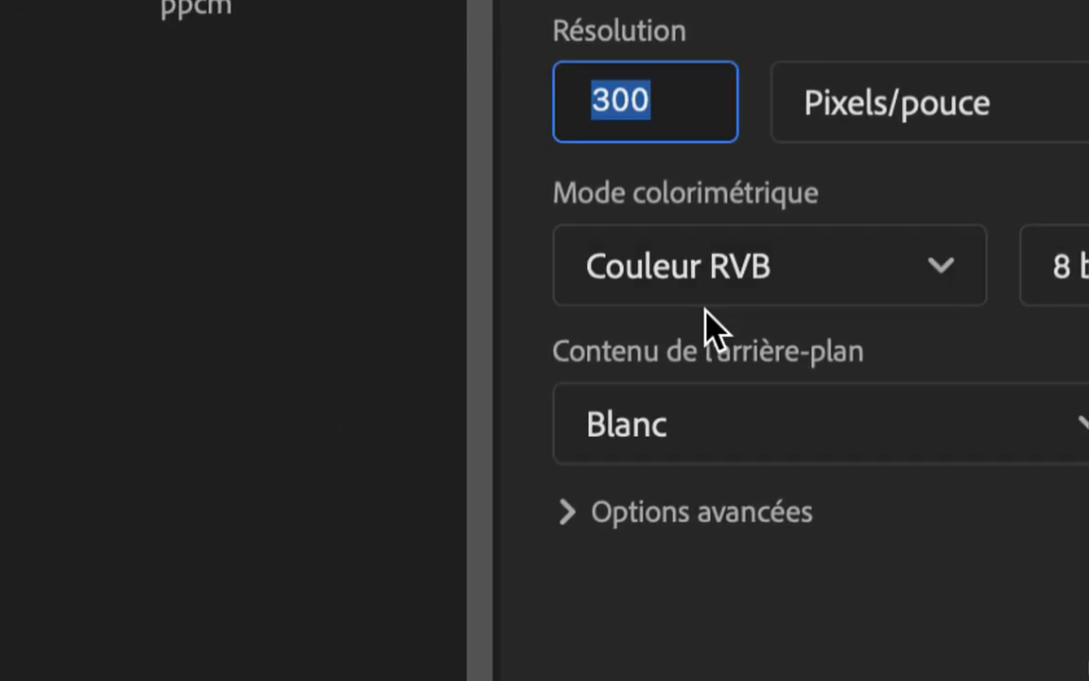
Step: Switch size units to Centimètres and enter 1760 for width and 17 for height
click(737, 210)
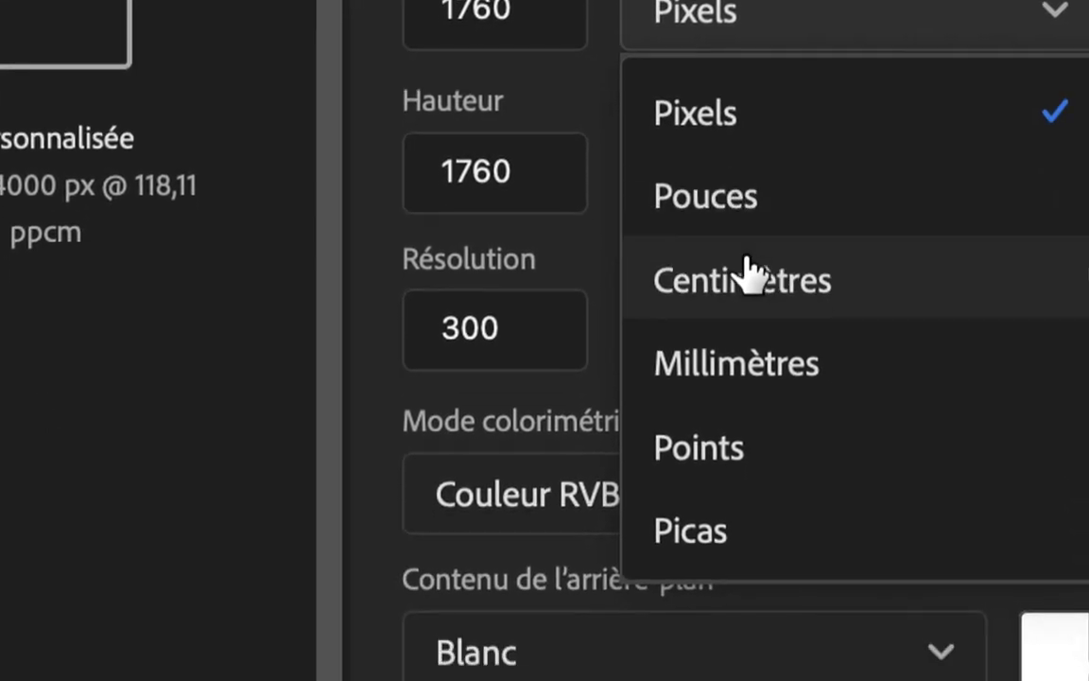
click(746, 276)
drag(846, 212, 669, 212)
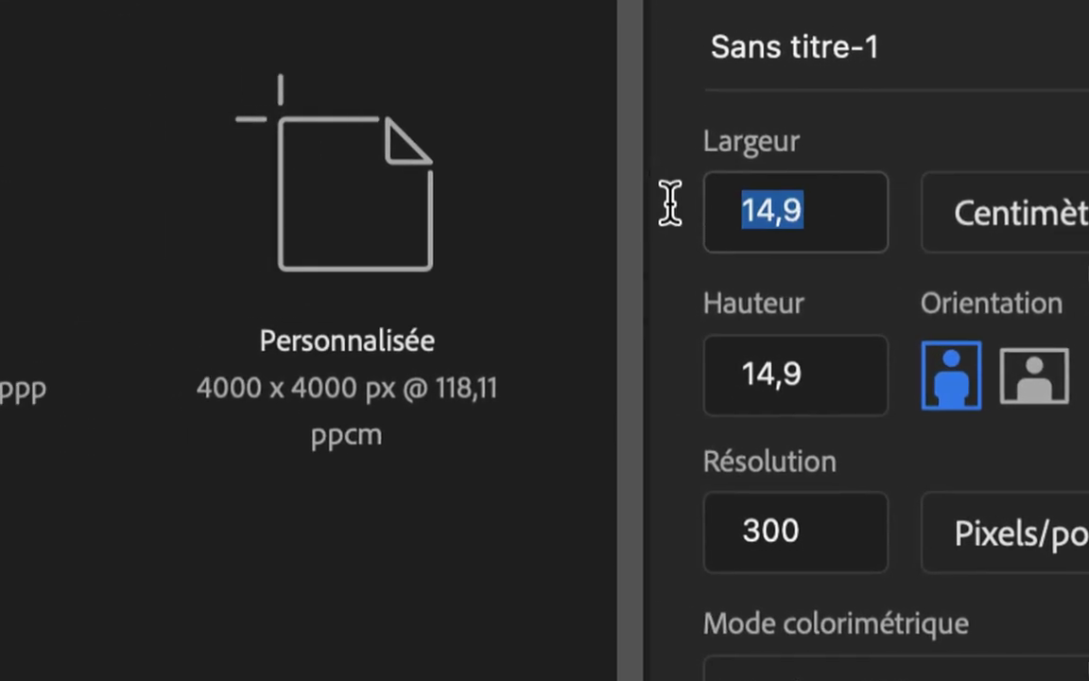
text(1760)
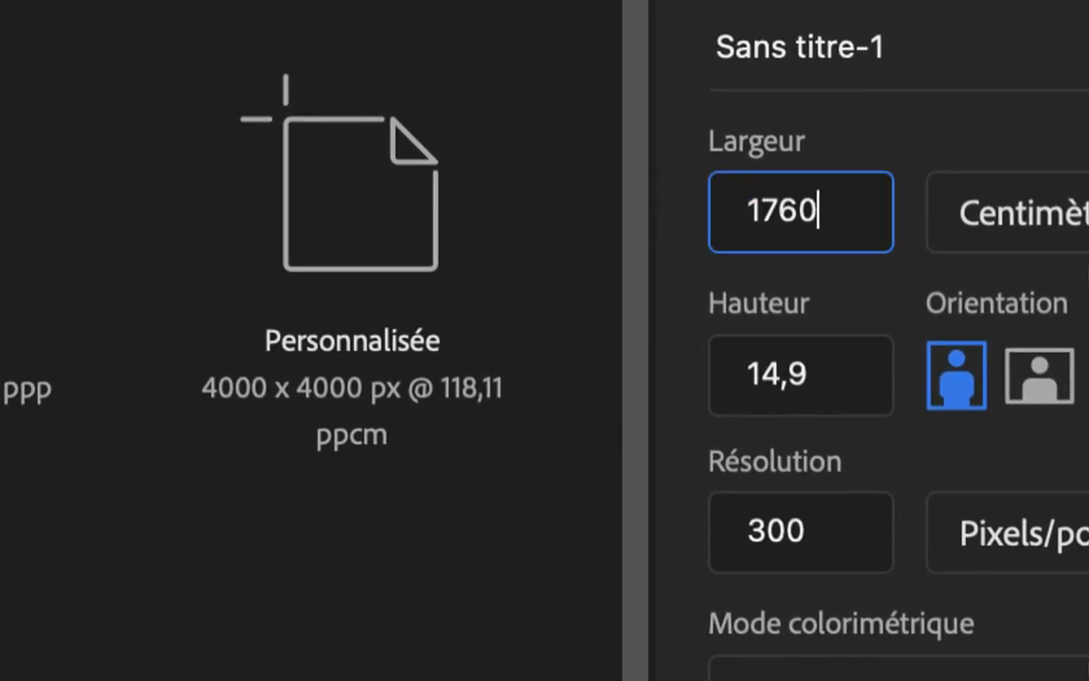
drag(818, 375, 714, 375)
text(1760)
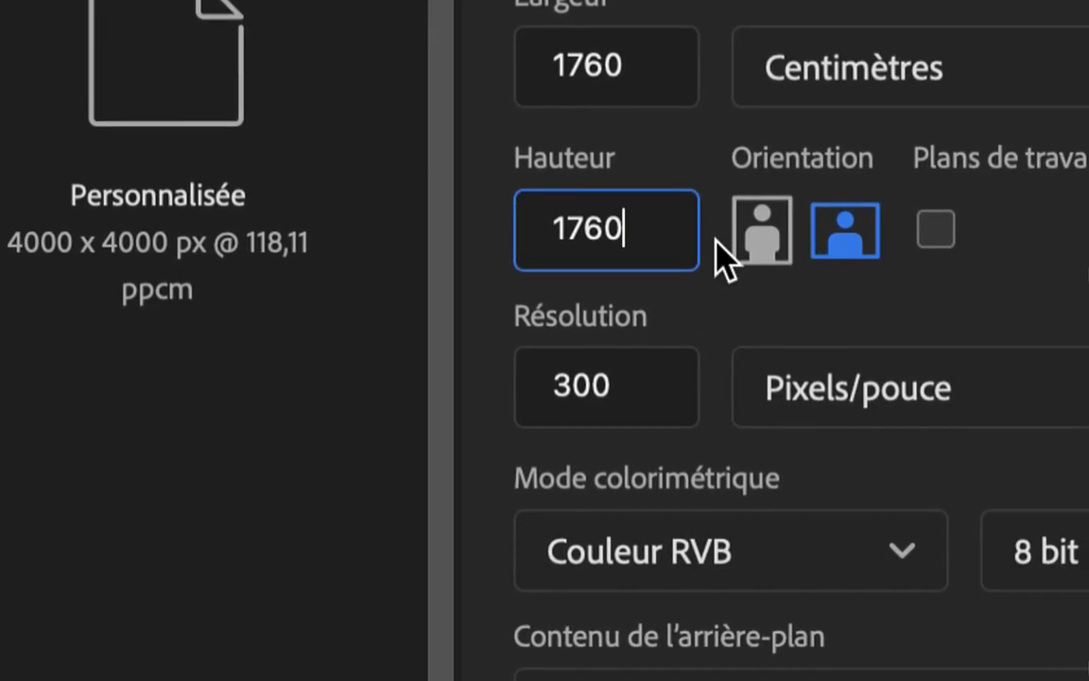
key(Tab)
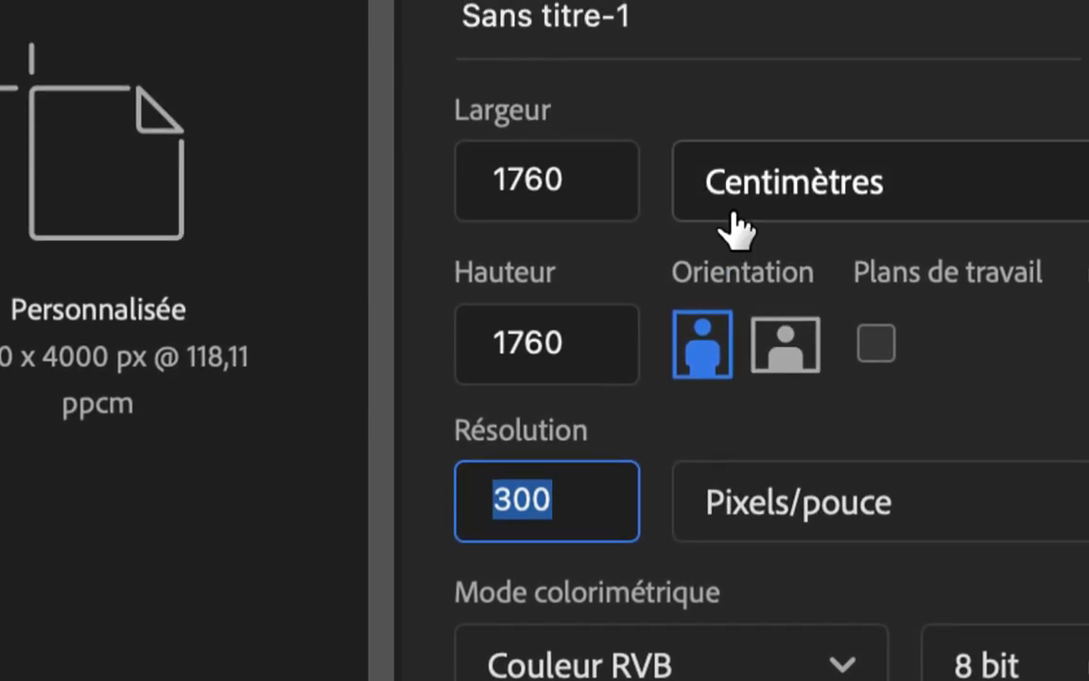
Step: Switch size units back to Pixels and select the resulting 207874 width value
click(736, 225)
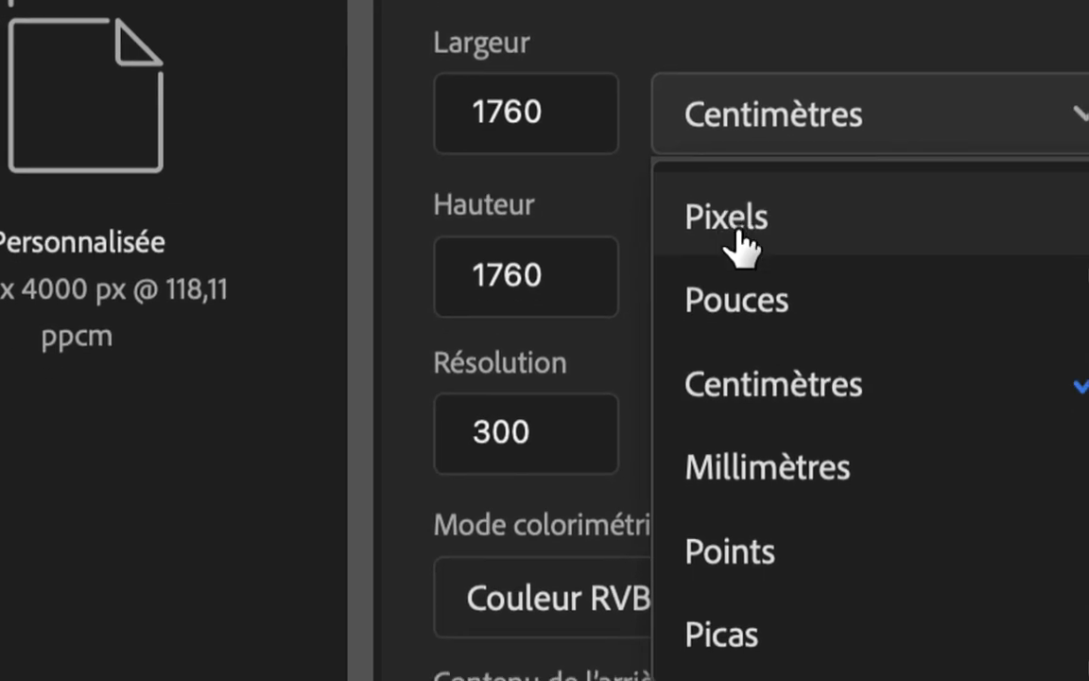
click(736, 235)
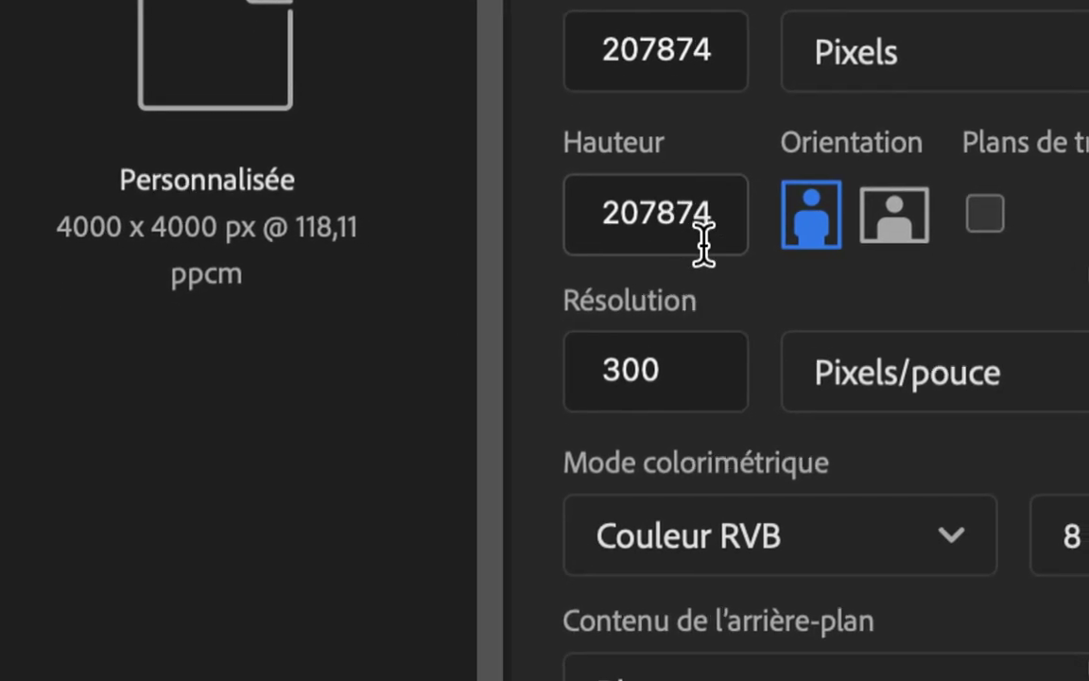
drag(707, 213, 546, 197)
key(super+c)
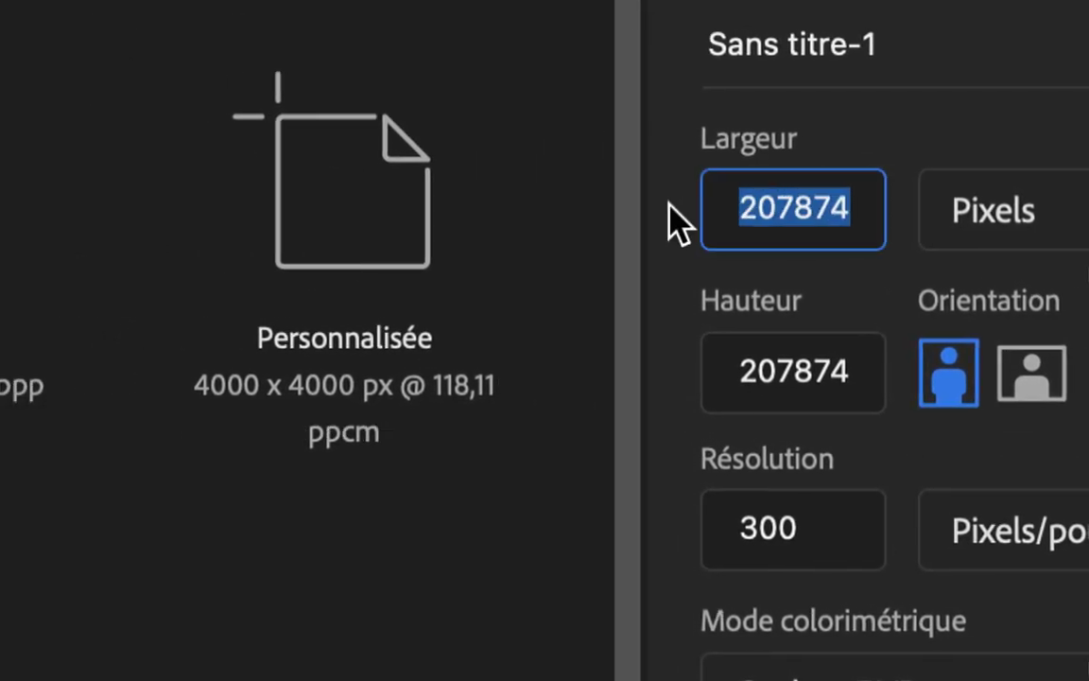
click(673, 225)
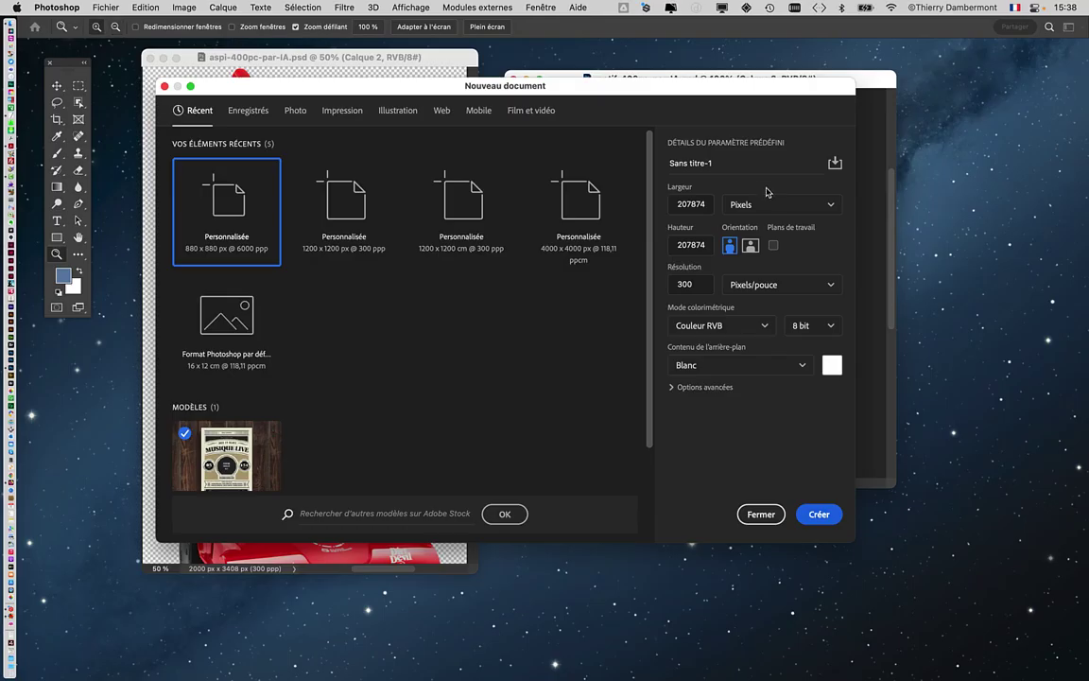
Step: Paste the 207874 width into Calculette, square it, then close the calculator
click(11, 7)
mouse_move(48, 83)
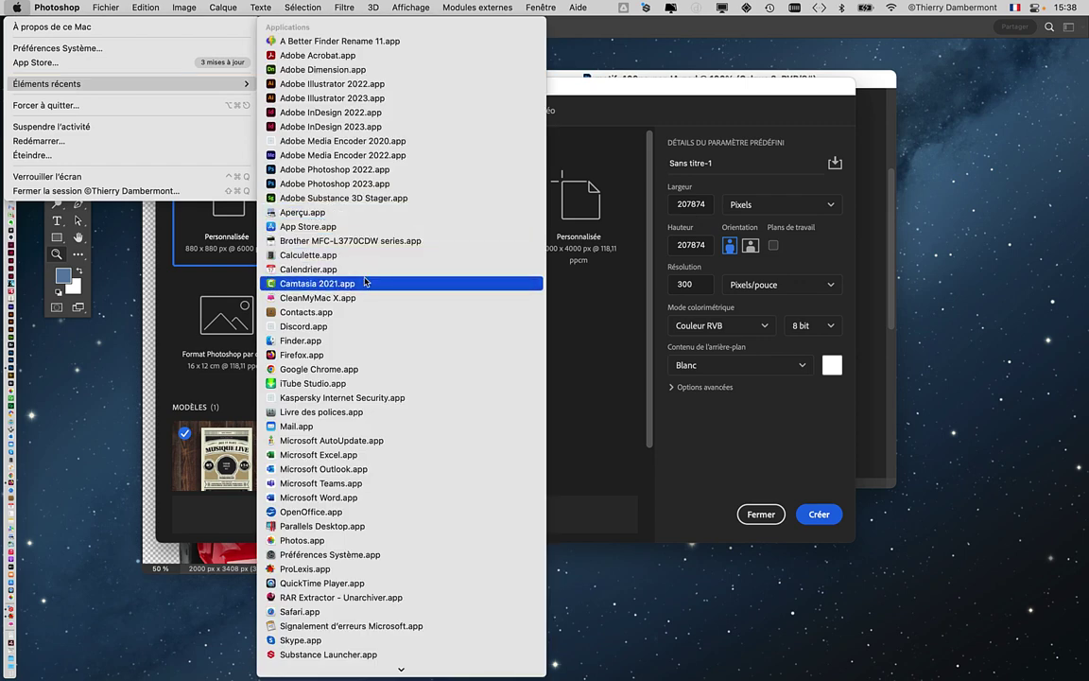
click(355, 255)
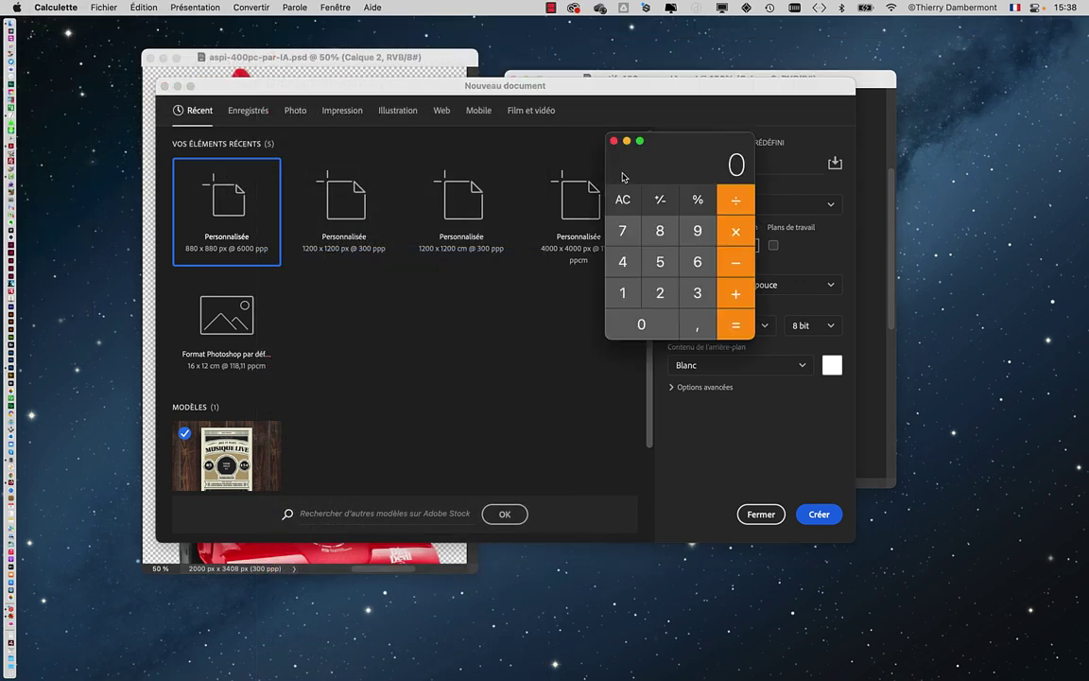
mouse_move(584, 142)
mouse_down()
mouse_move(761, 148)
mouse_move(888, 94)
mouse_up()
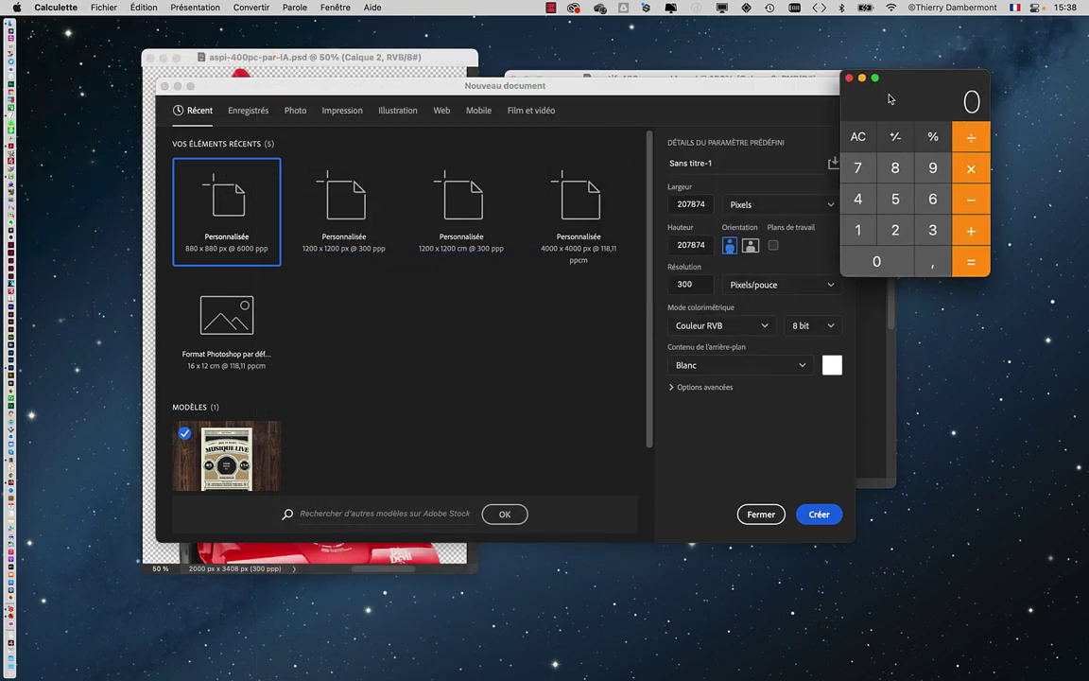
key(super+v)
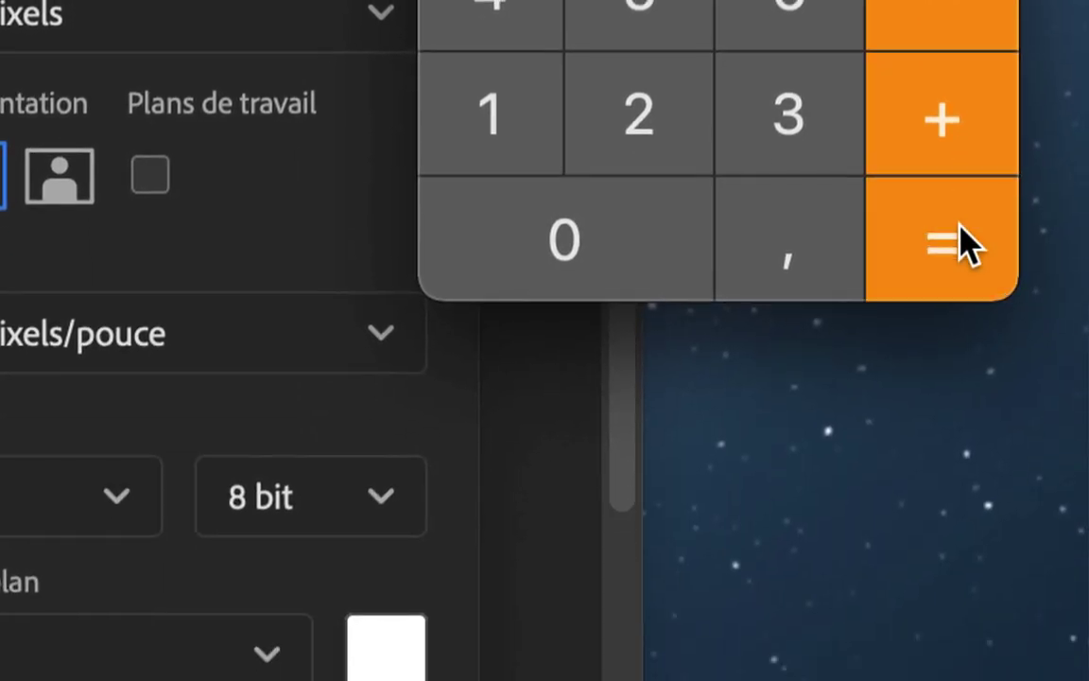
click(1044, 680)
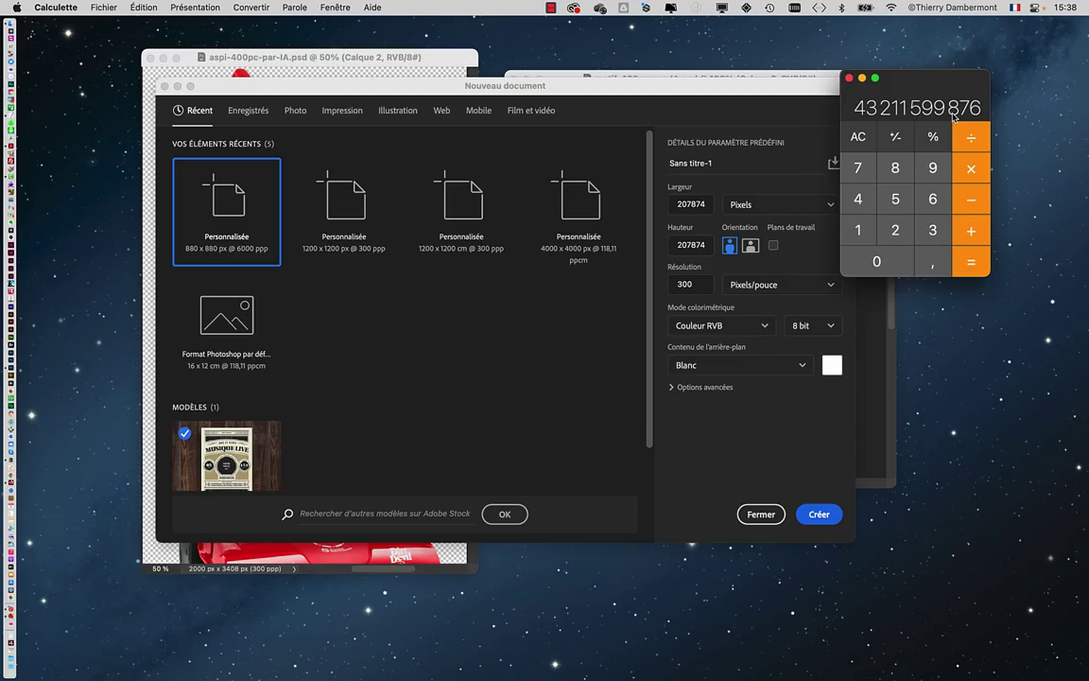
click(848, 78)
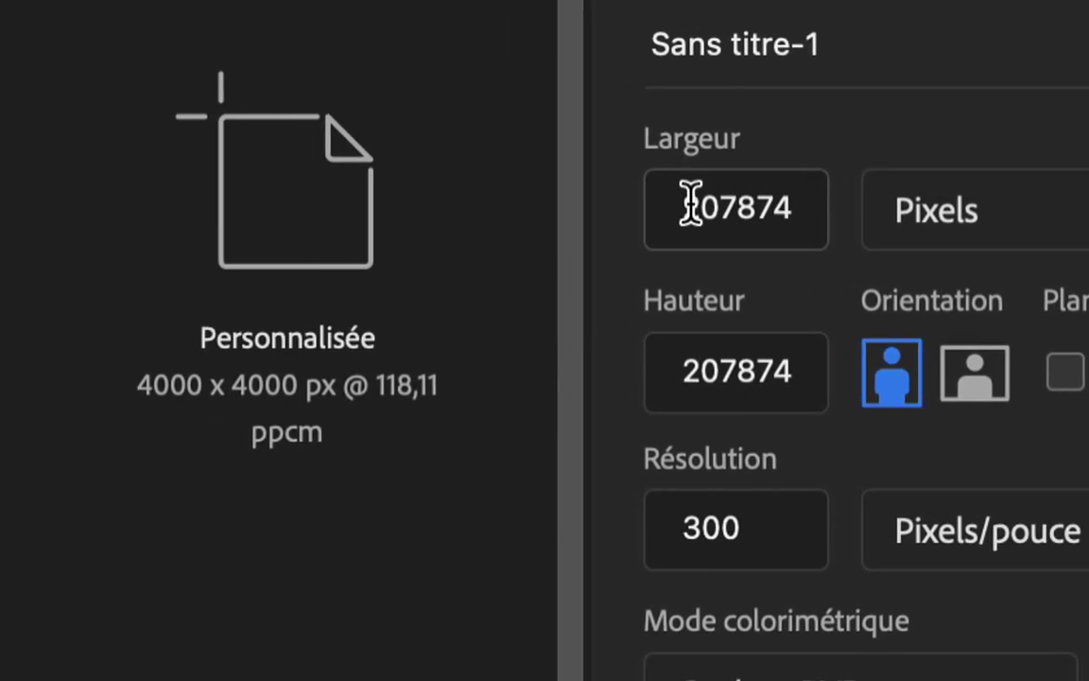
Step: Re-enter 1760 px for both width and height in the New Document dialog
double_click(691, 206)
text(1)
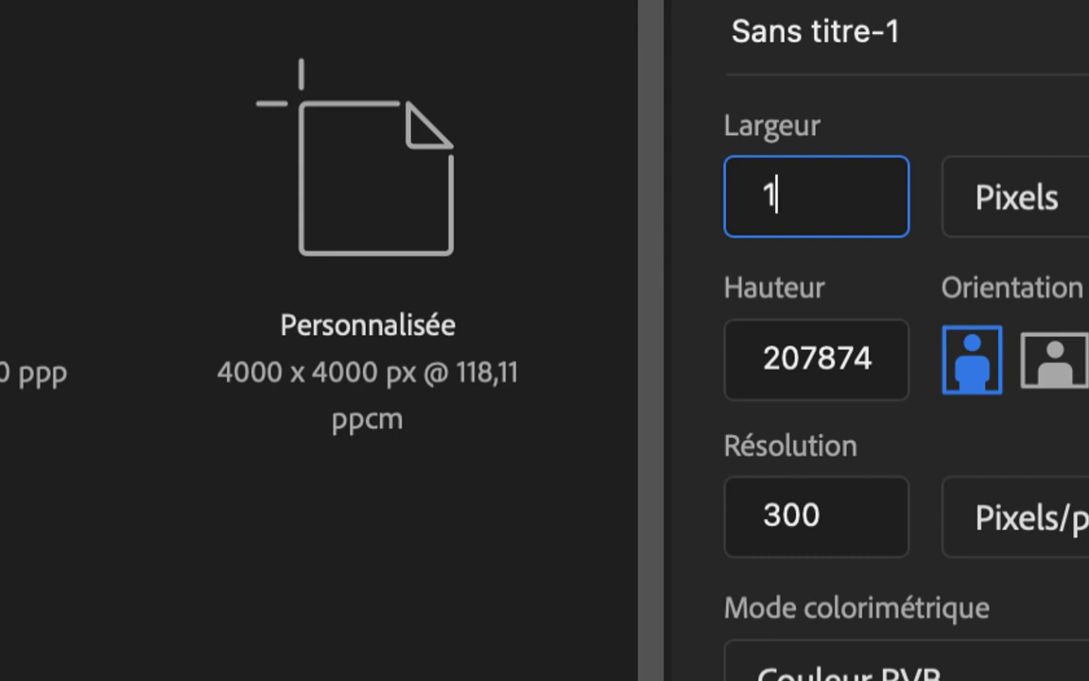
text(760)
key(Tab)
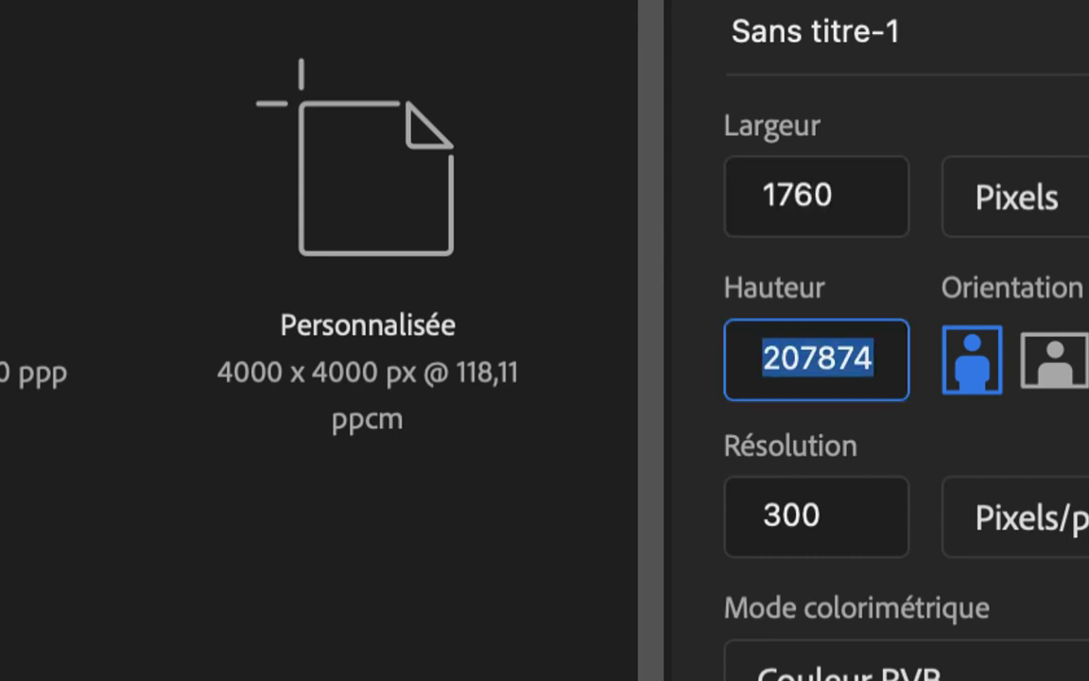
text(1760)
key(Tab)
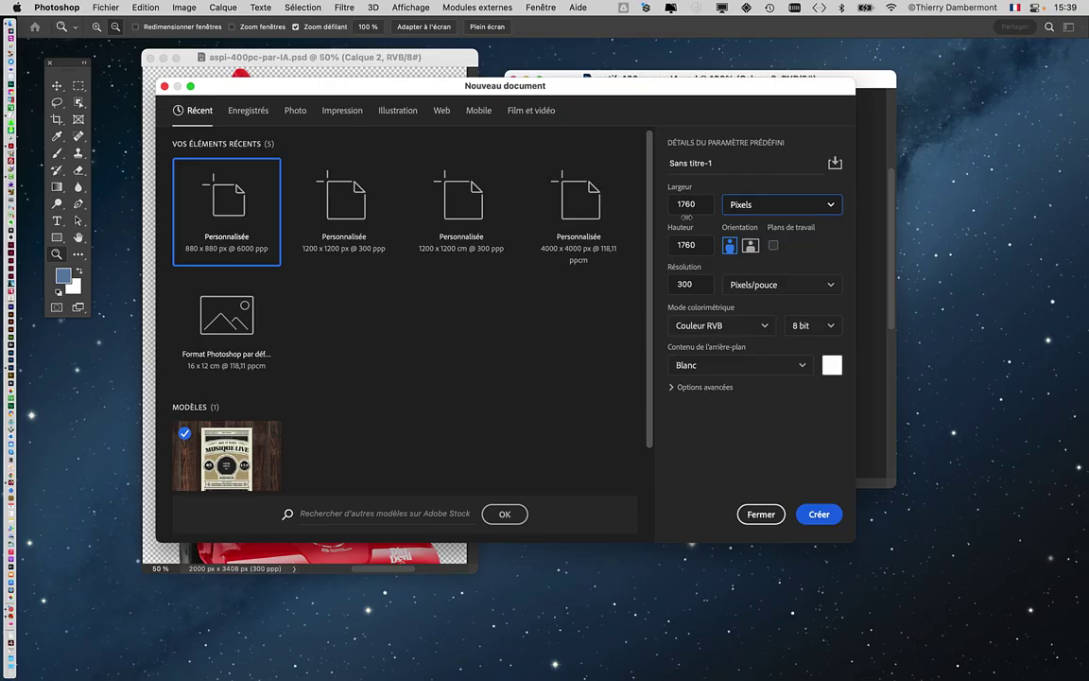
Step: Create the 1760 px document, zoom out, and set Edition > Remplir to fill with Motif
click(819, 514)
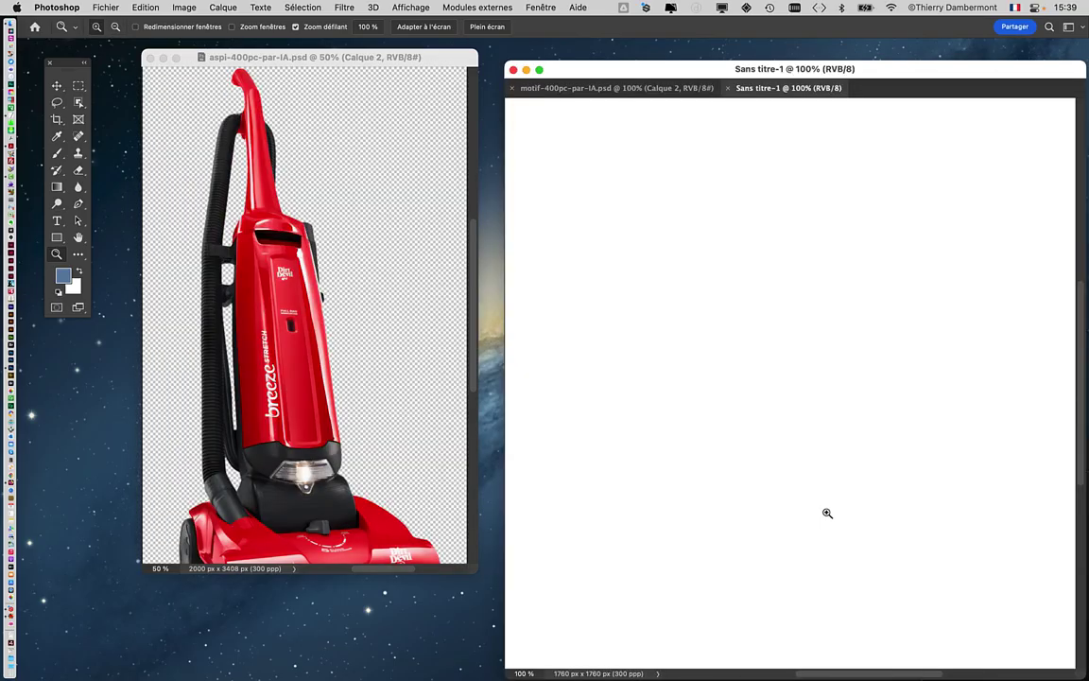
alt+click(700, 253)
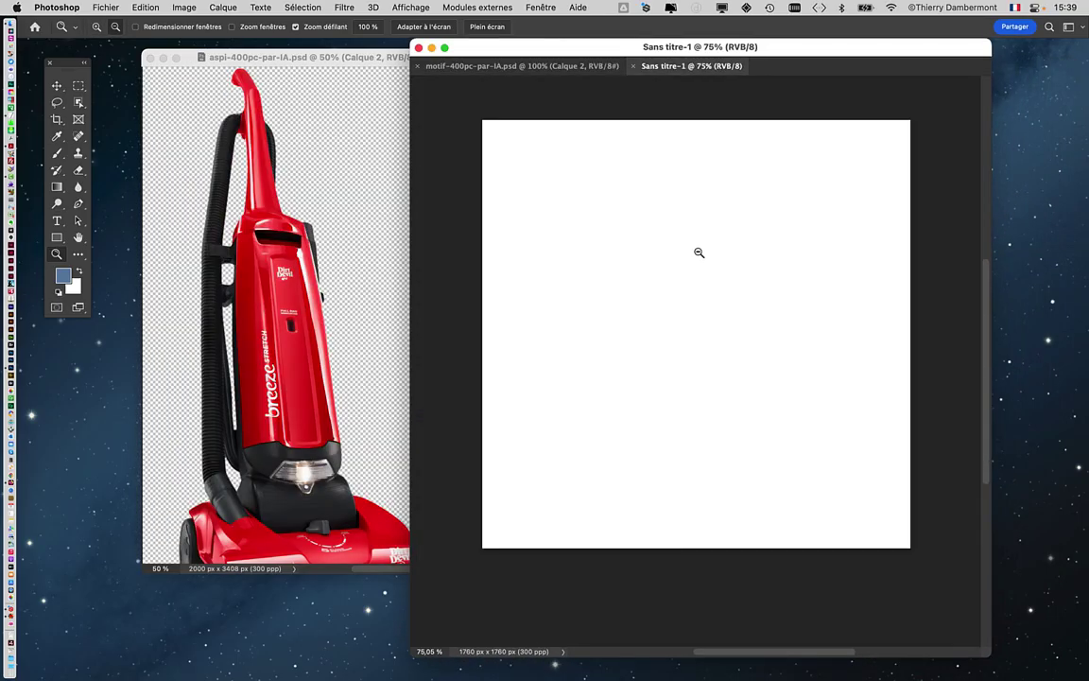
scroll(697, 251, up, 1)
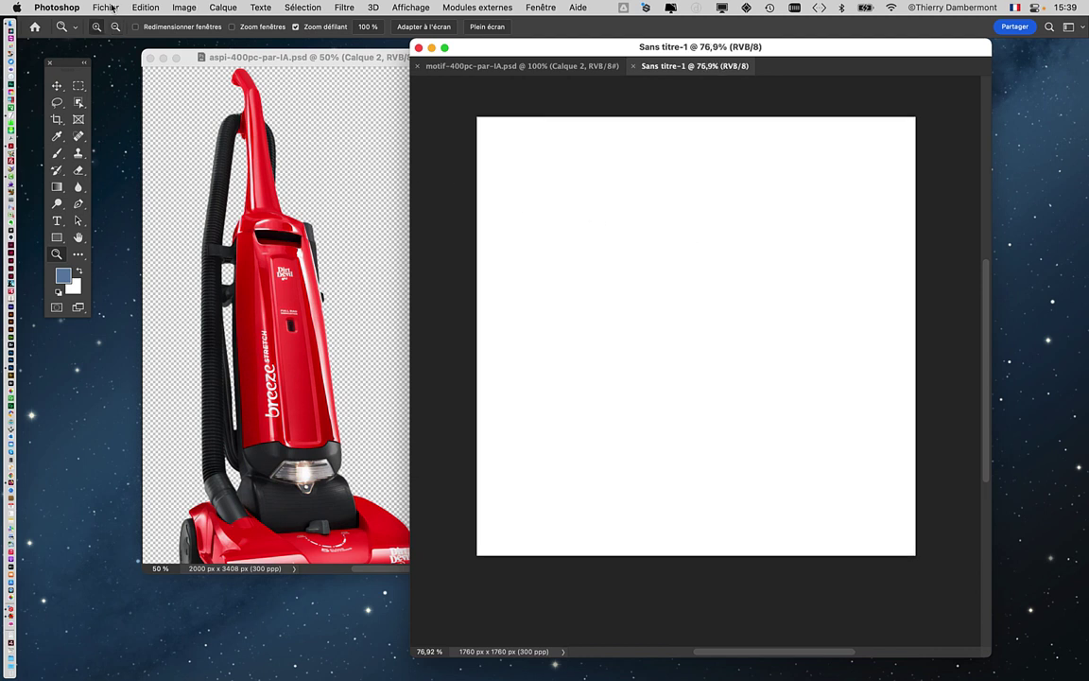
click(145, 8)
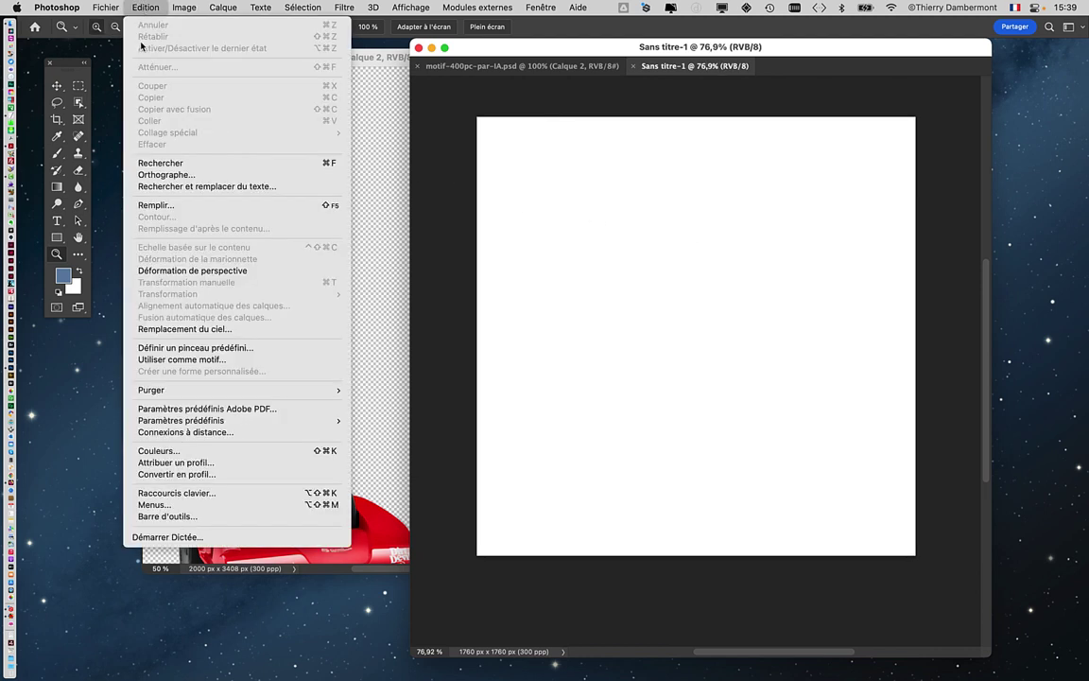
click(184, 206)
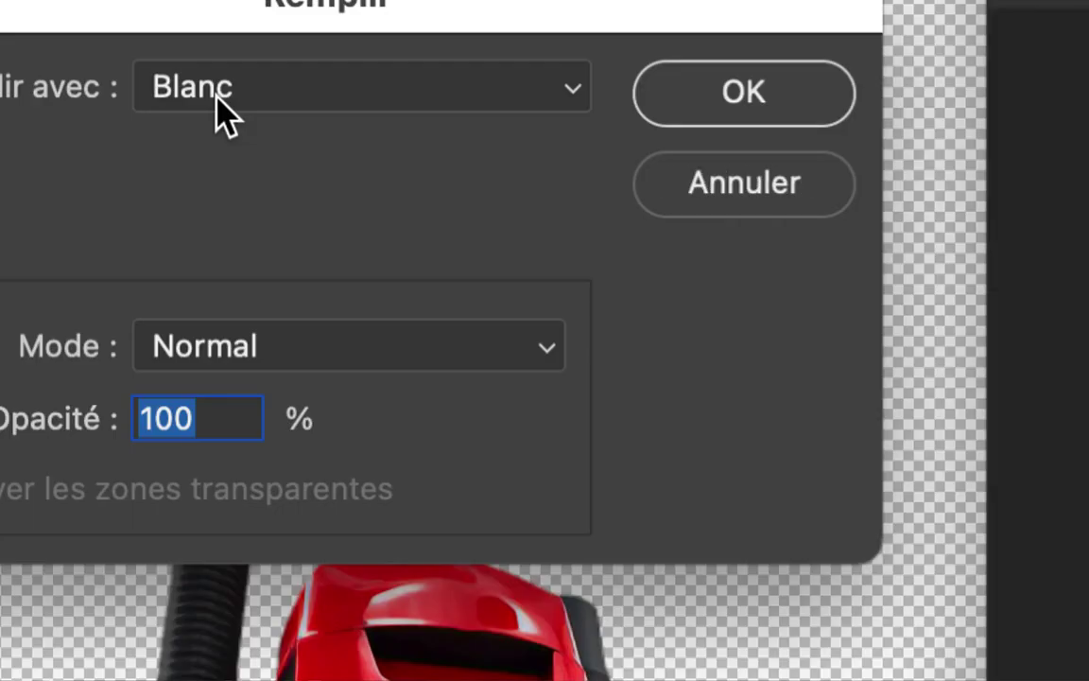
click(217, 96)
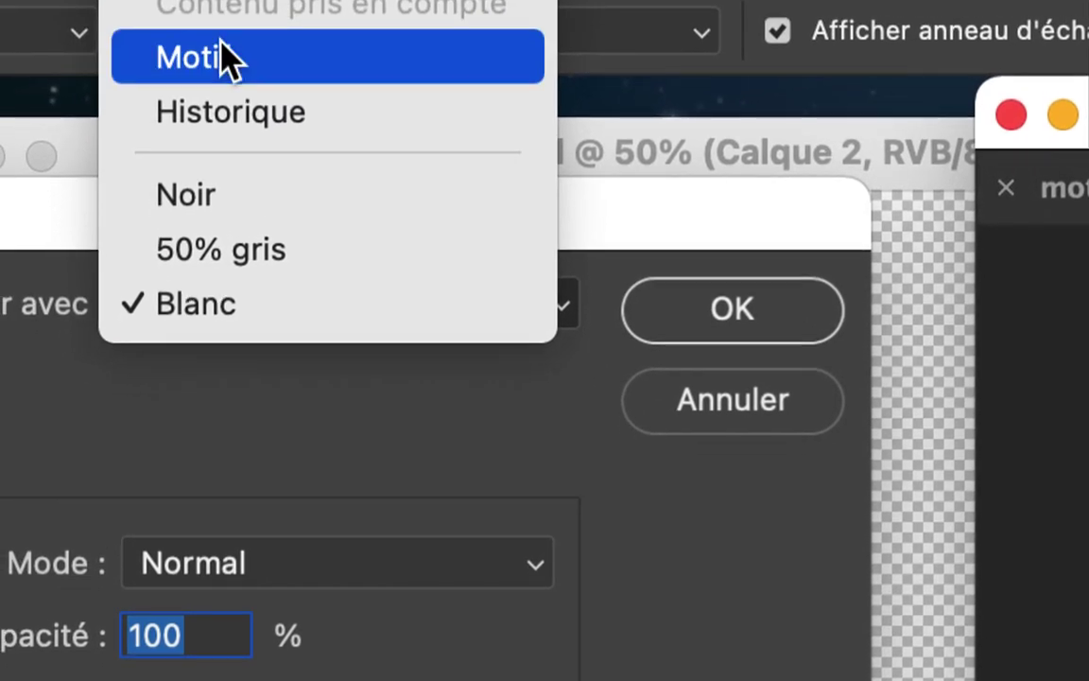
click(180, 3)
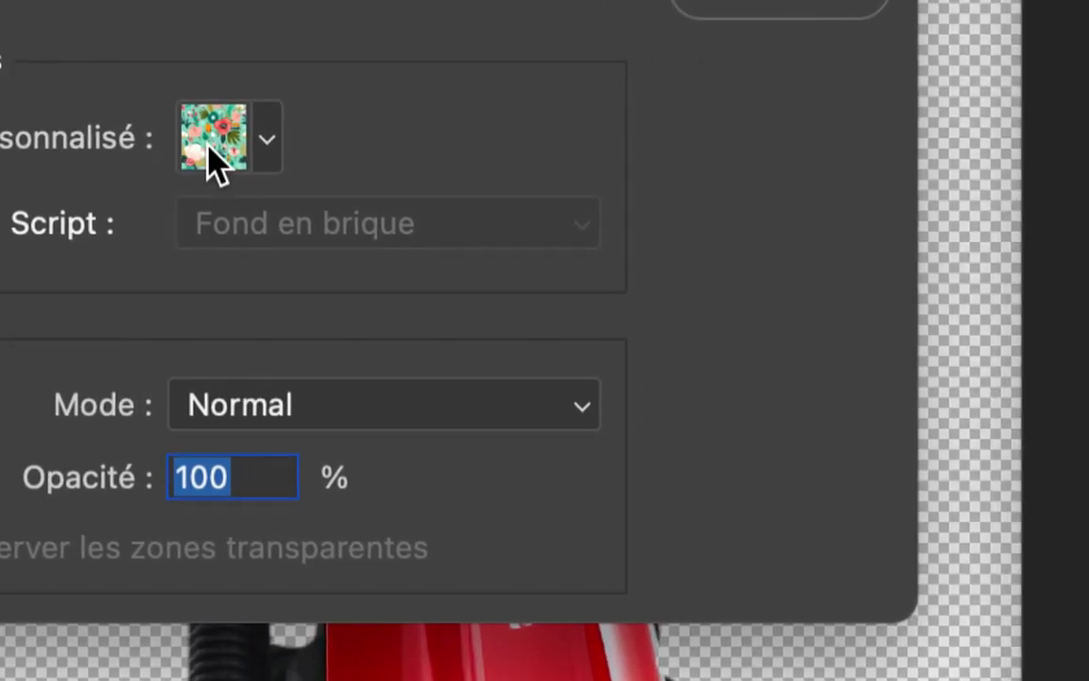
Step: Choose the motif-400pc-par-IA custom pattern and apply the fill to the canvas
click(178, 127)
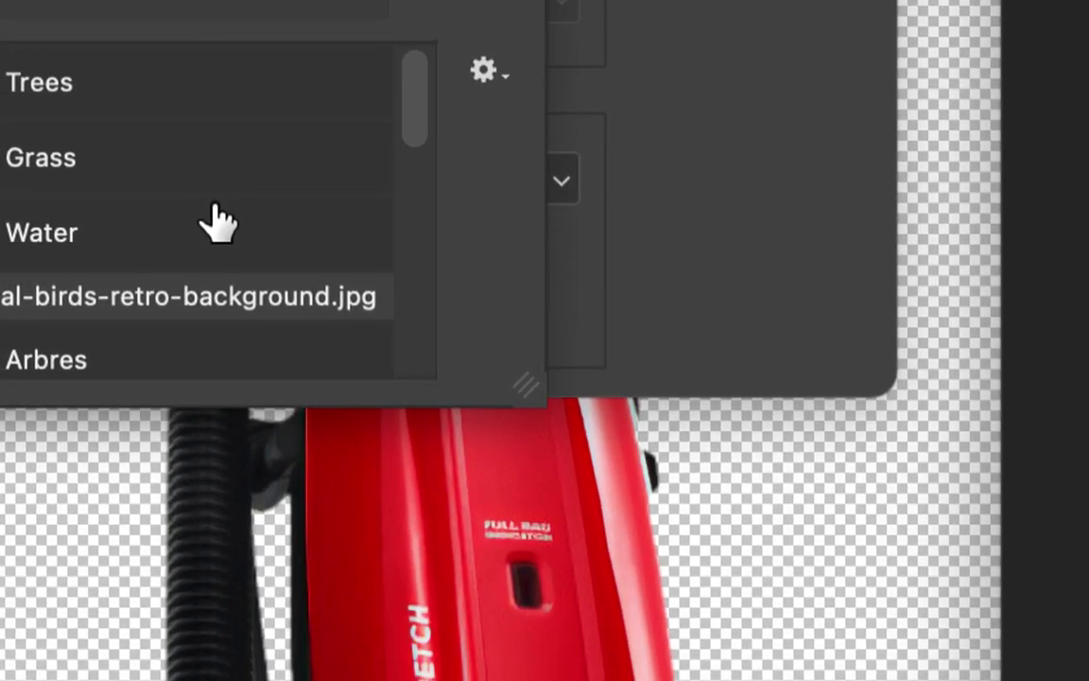
scroll(195, 443, down, 10)
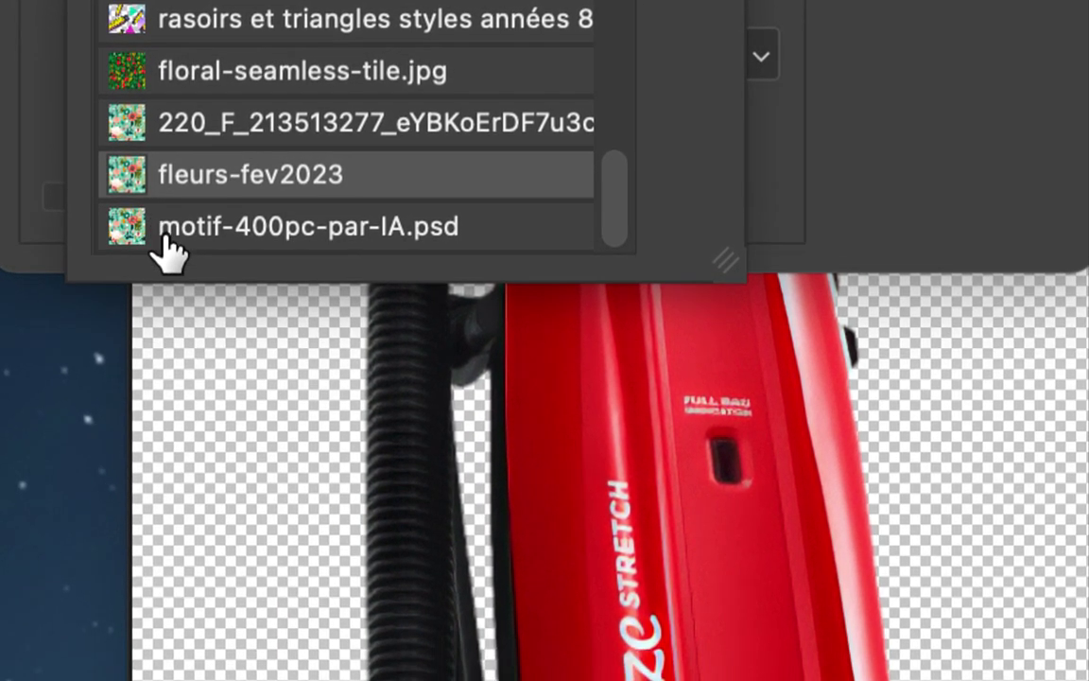
click(169, 247)
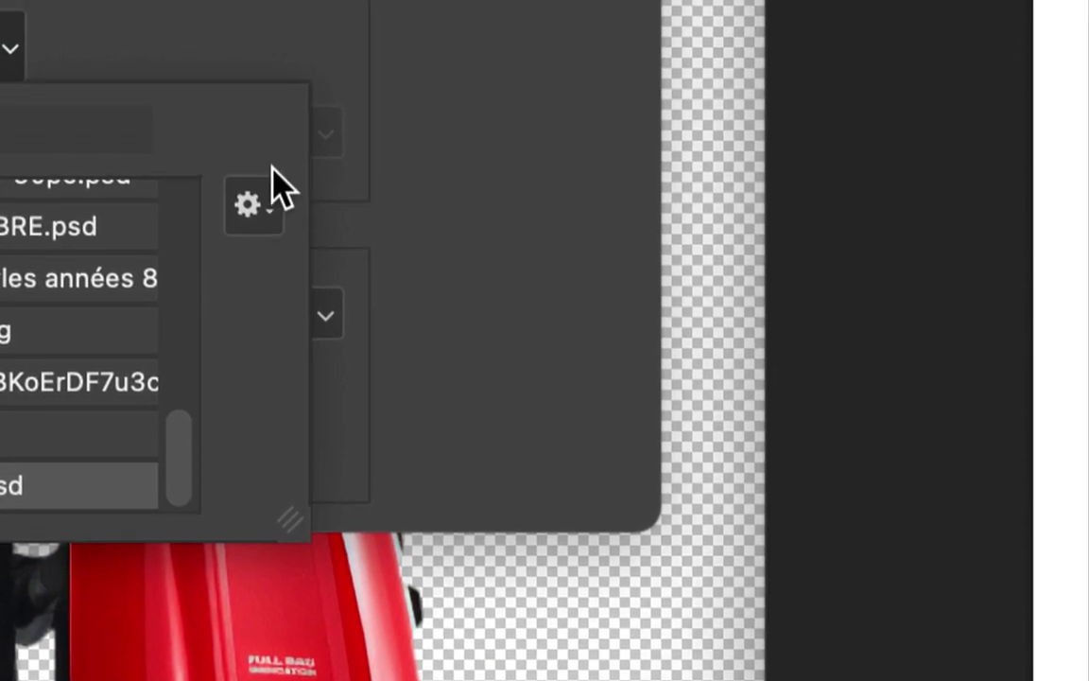
click(267, 179)
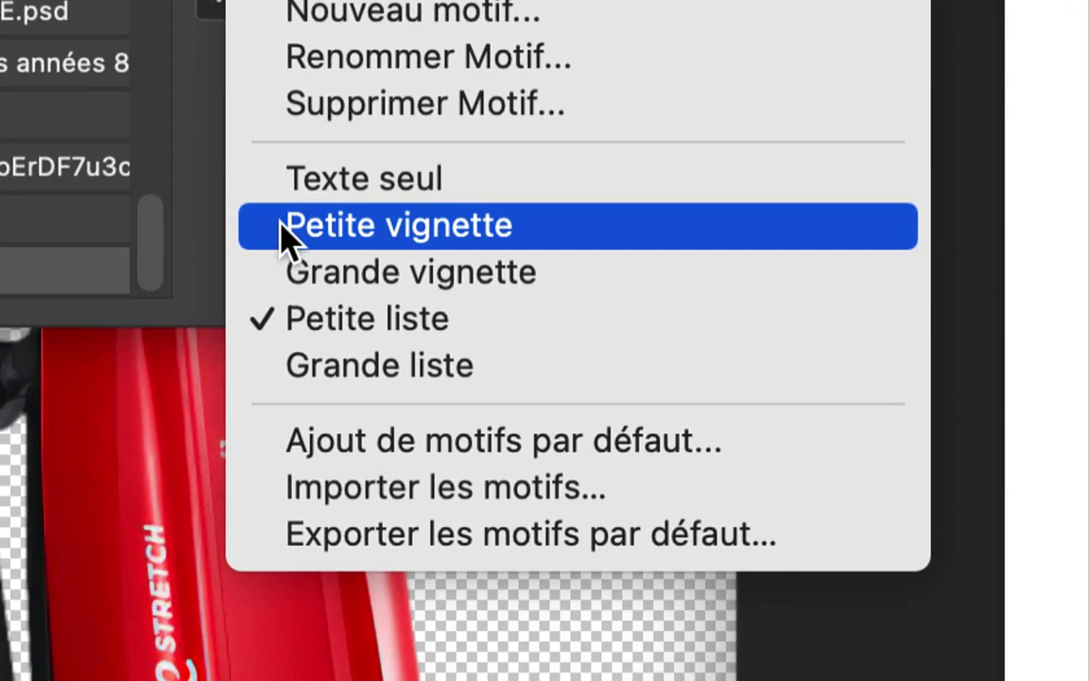
click(284, 231)
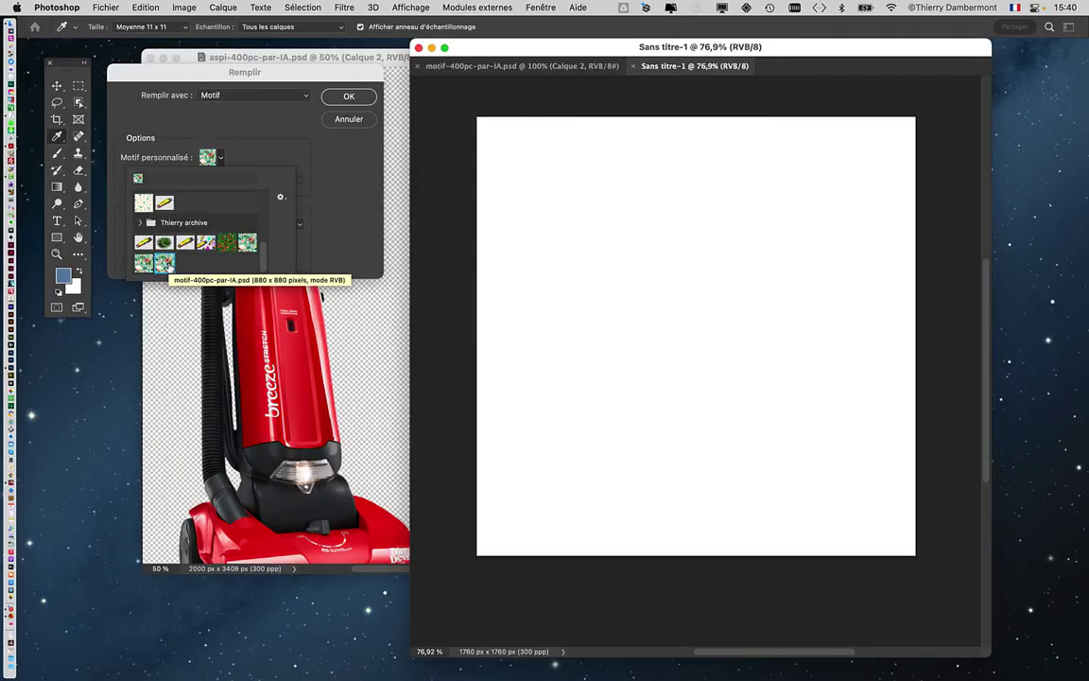
click(338, 99)
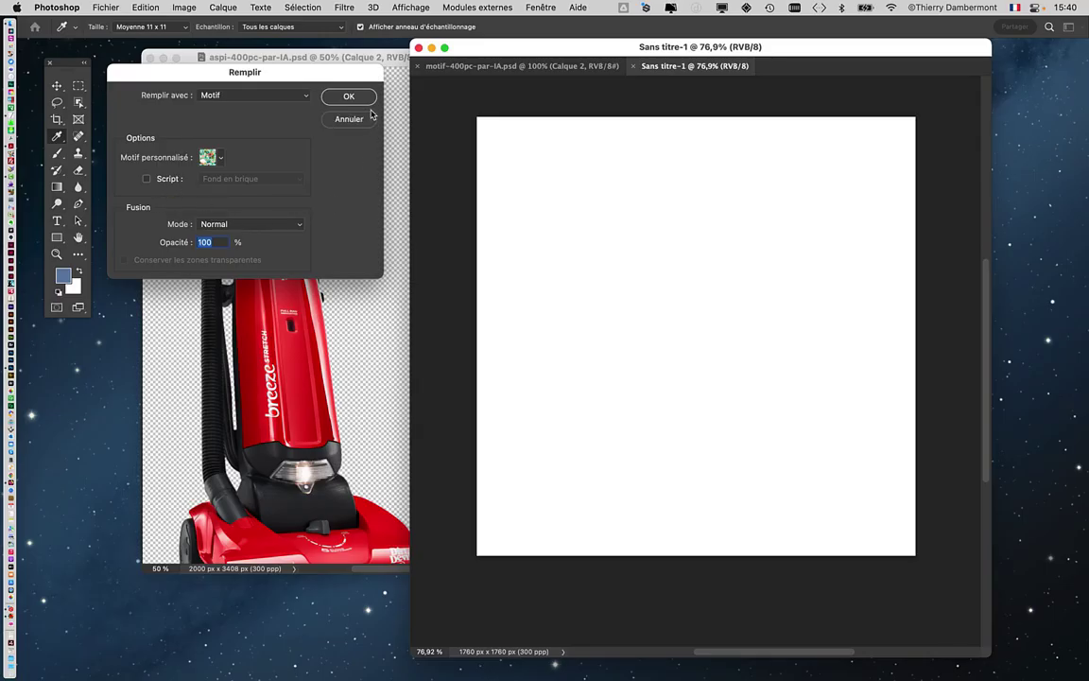
click(349, 97)
key(z)
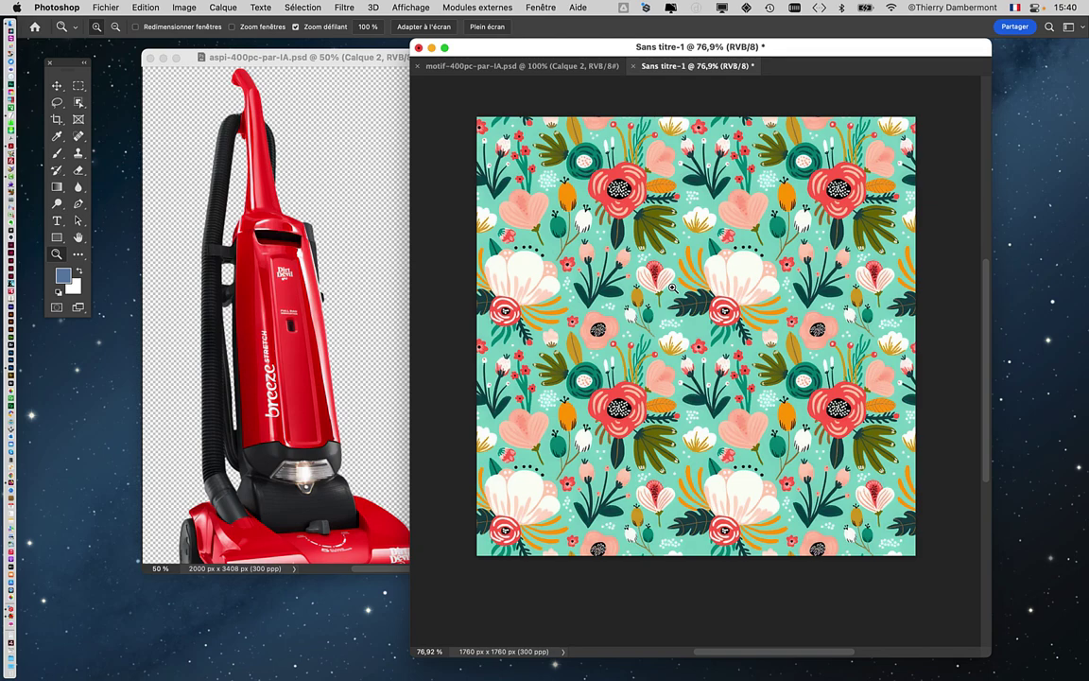
Step: Go full screen, zoom in closely and pan around to inspect the floral pattern
key(f)
mouse_move(478, 241)
mouse_down()
mouse_move(485, 260)
mouse_move(525, 261)
mouse_up()
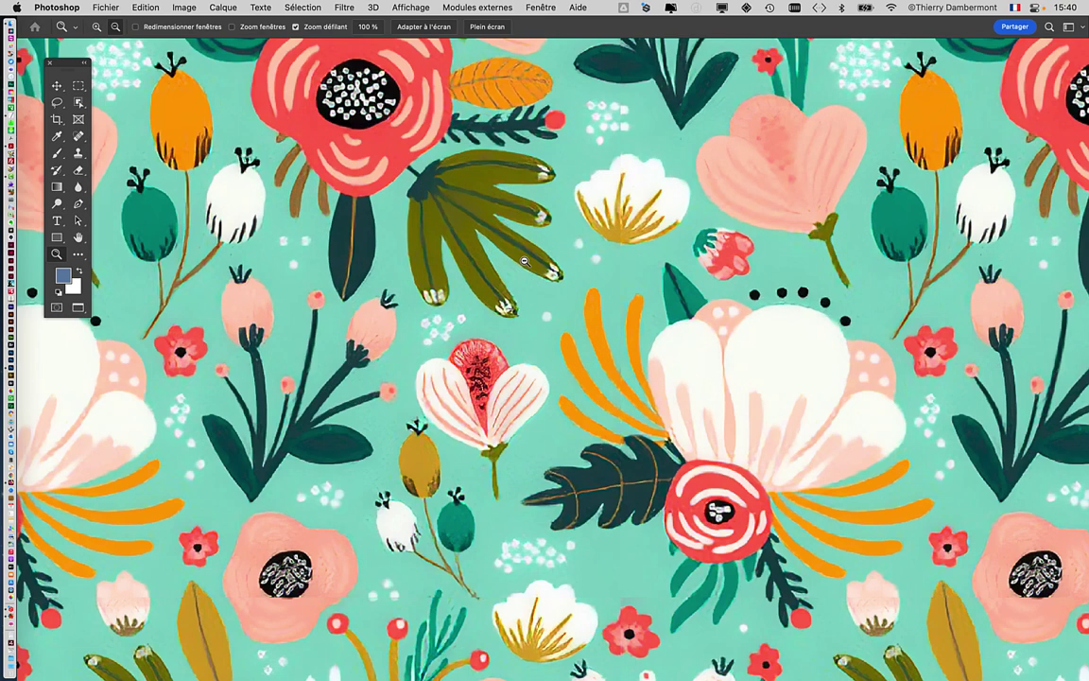
scroll(548, 283, down, 5)
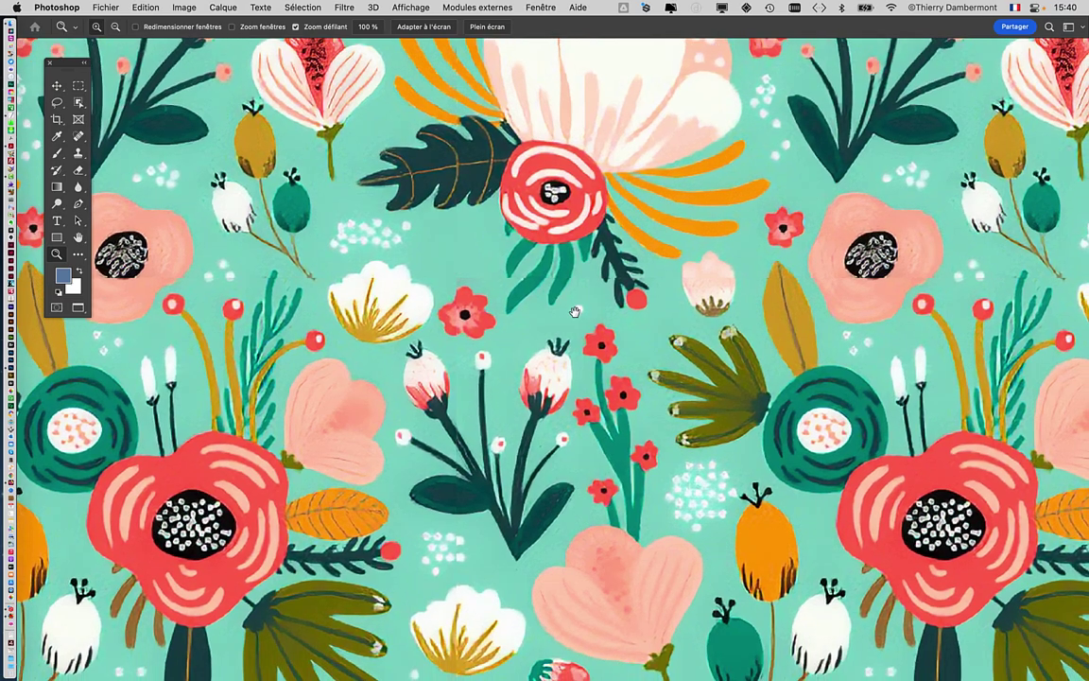
scroll(575, 312, down, 3)
scroll(596, 303, down, 3)
scroll(624, 284, down, 3)
scroll(648, 272, down, 3)
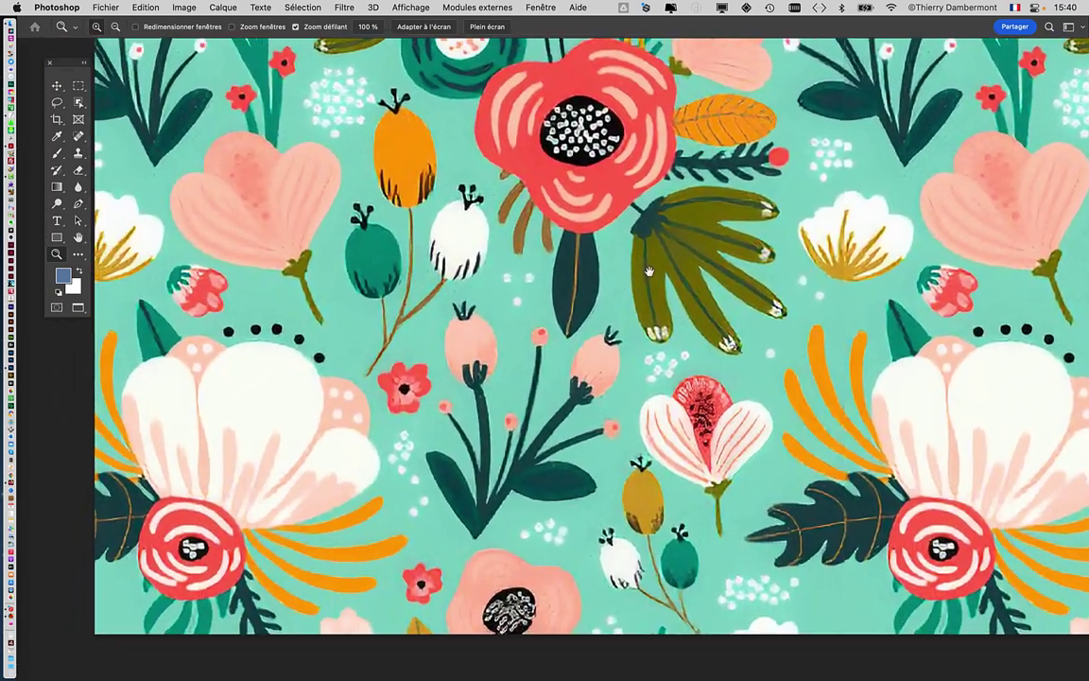
mouse_move(649, 271)
mouse_down()
mouse_move(752, 413)
mouse_move(595, 410)
mouse_up()
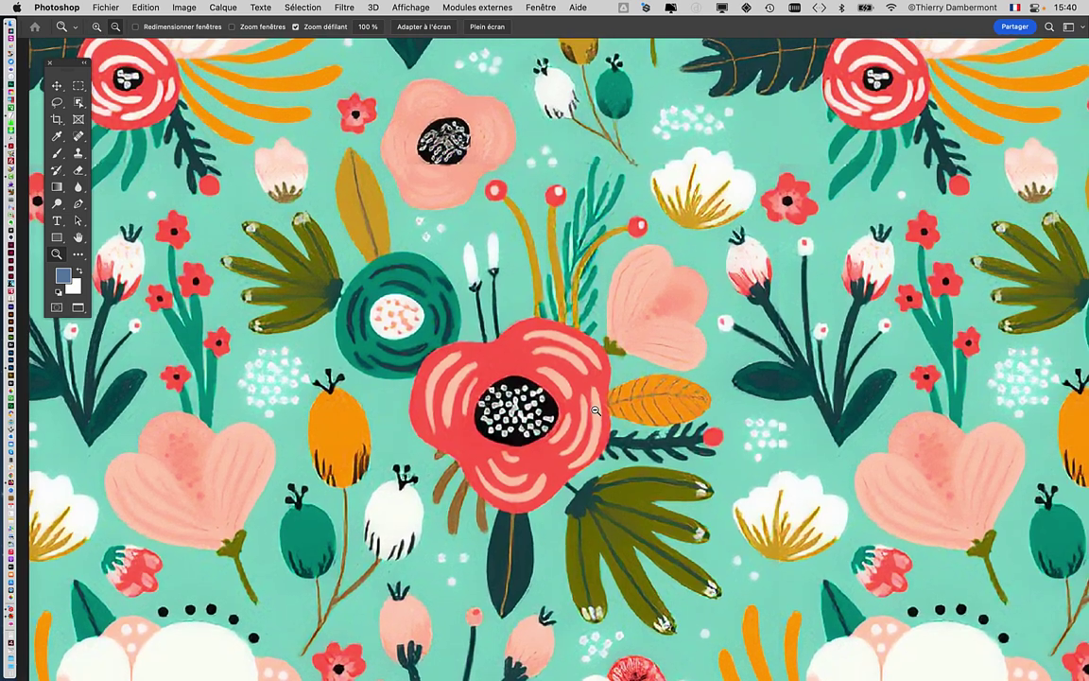
scroll(595, 409, down, 2)
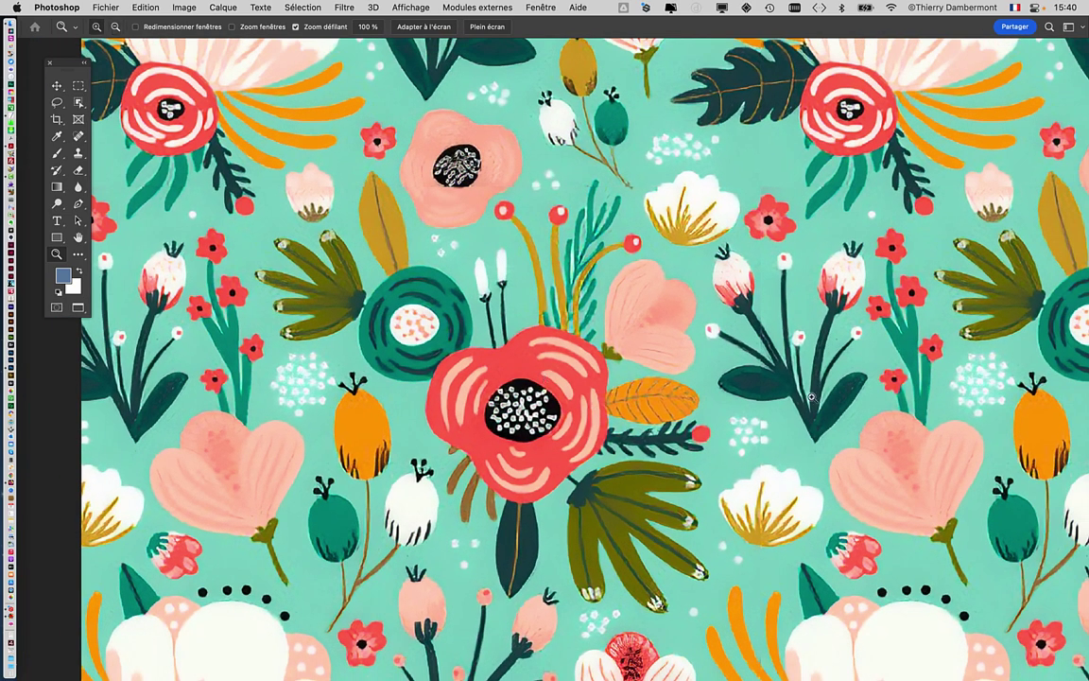
scroll(812, 397, down, 5)
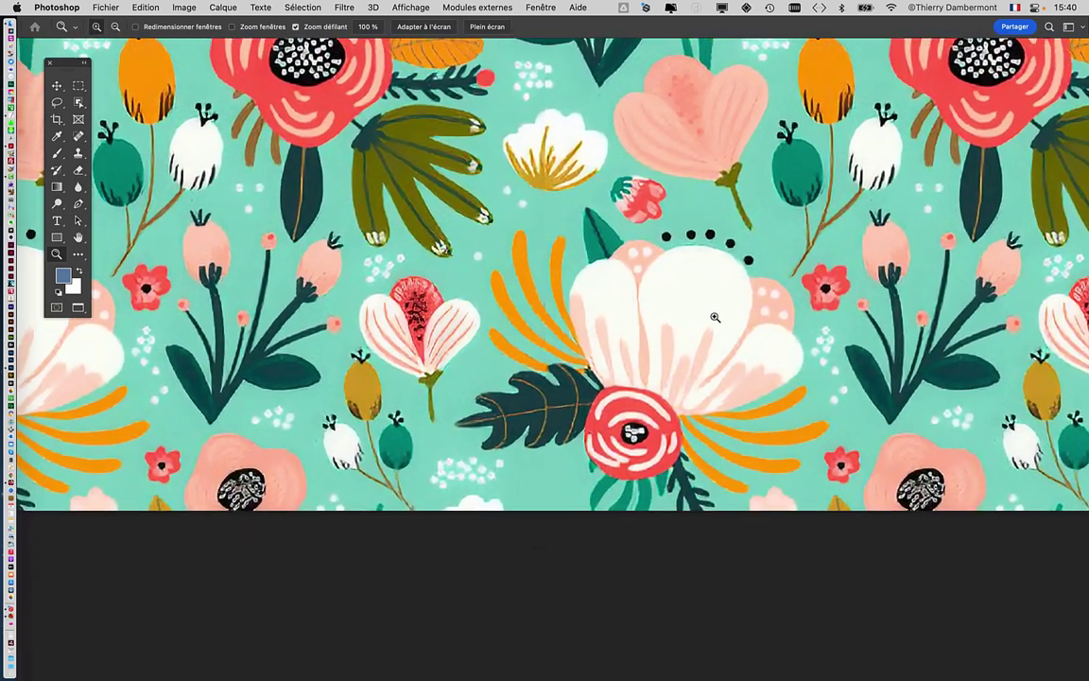
scroll(715, 317, up, 2)
scroll(719, 313, up, 2)
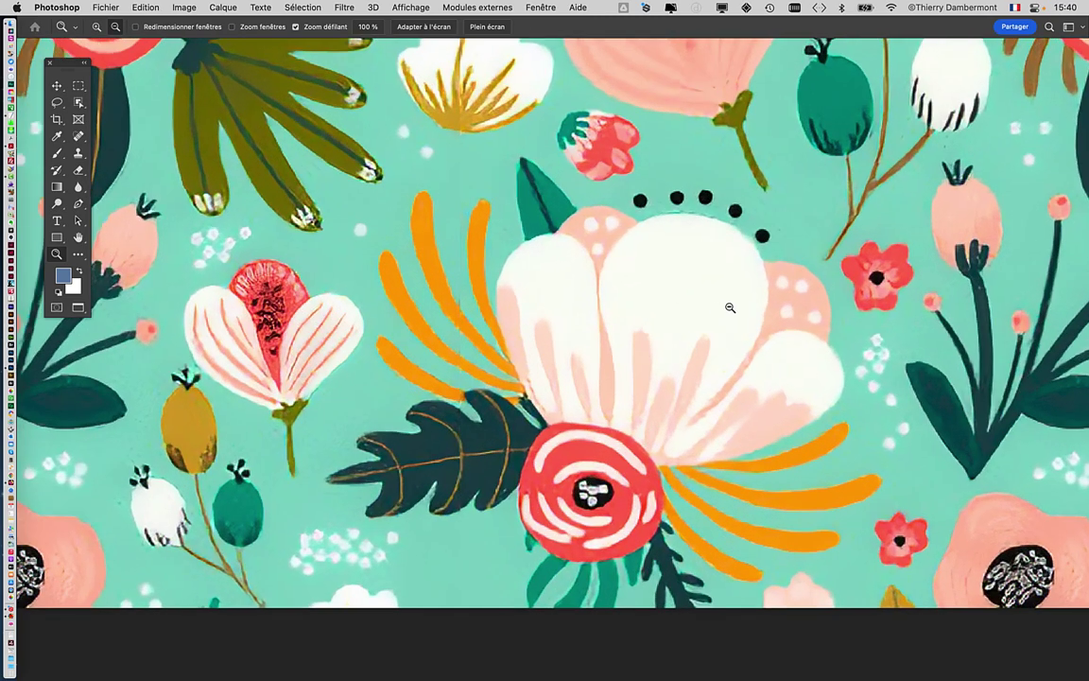
scroll(741, 251, up, 2)
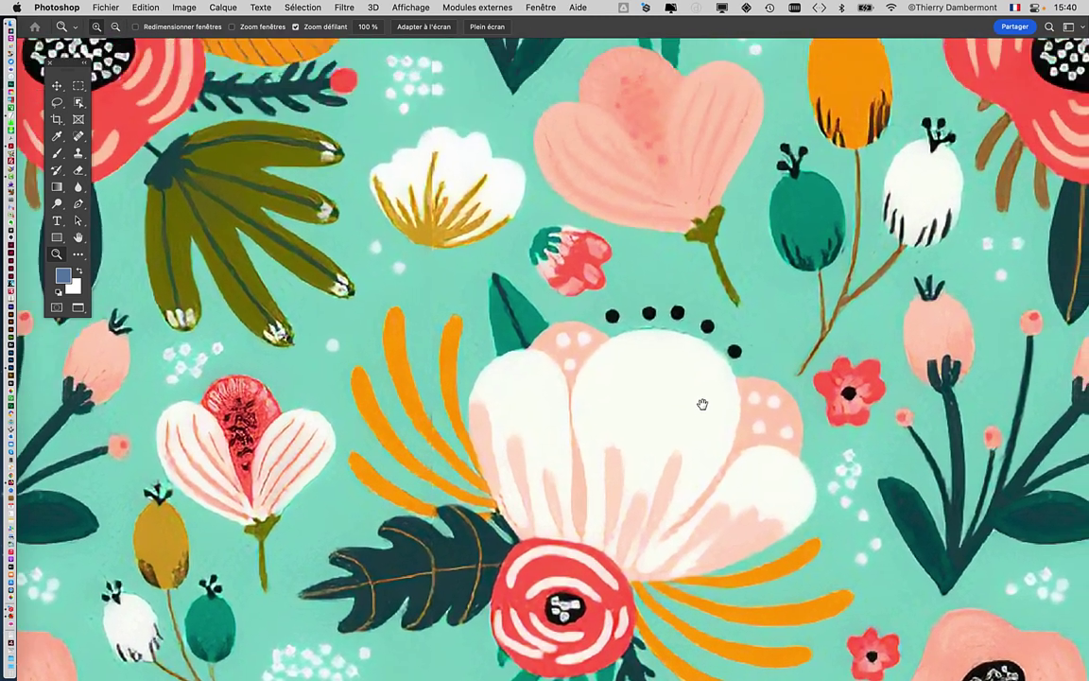
scroll(702, 404, up, 4)
scroll(733, 476, up, 4)
scroll(733, 467, up, 2)
scroll(732, 435, up, 2)
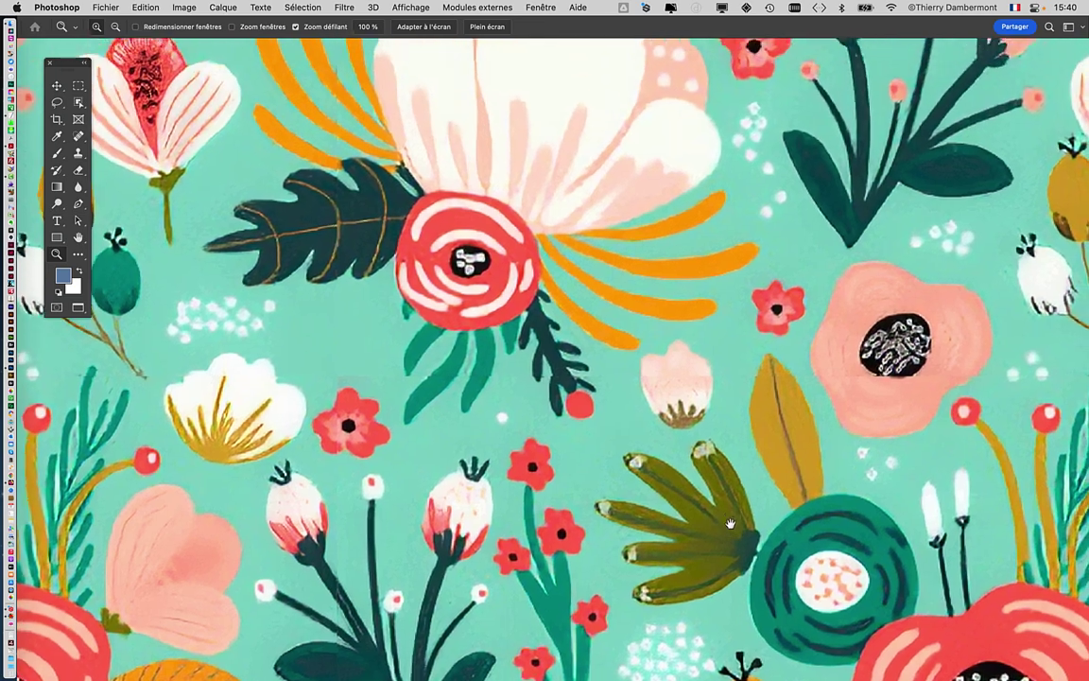
scroll(729, 397, up, 1)
scroll(736, 406, up, 2)
scroll(737, 412, up, 2)
scroll(744, 457, up, 1)
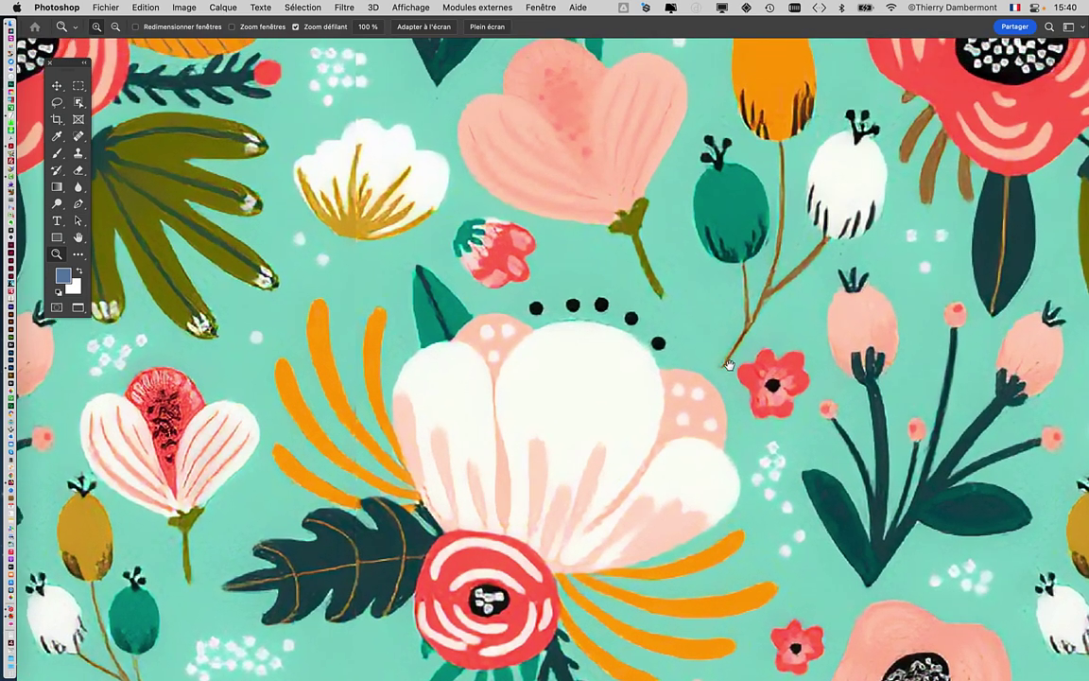
scroll(729, 365, up, 2)
scroll(661, 425, right, 2)
scroll(661, 473, left, 2)
scroll(661, 472, up, 1)
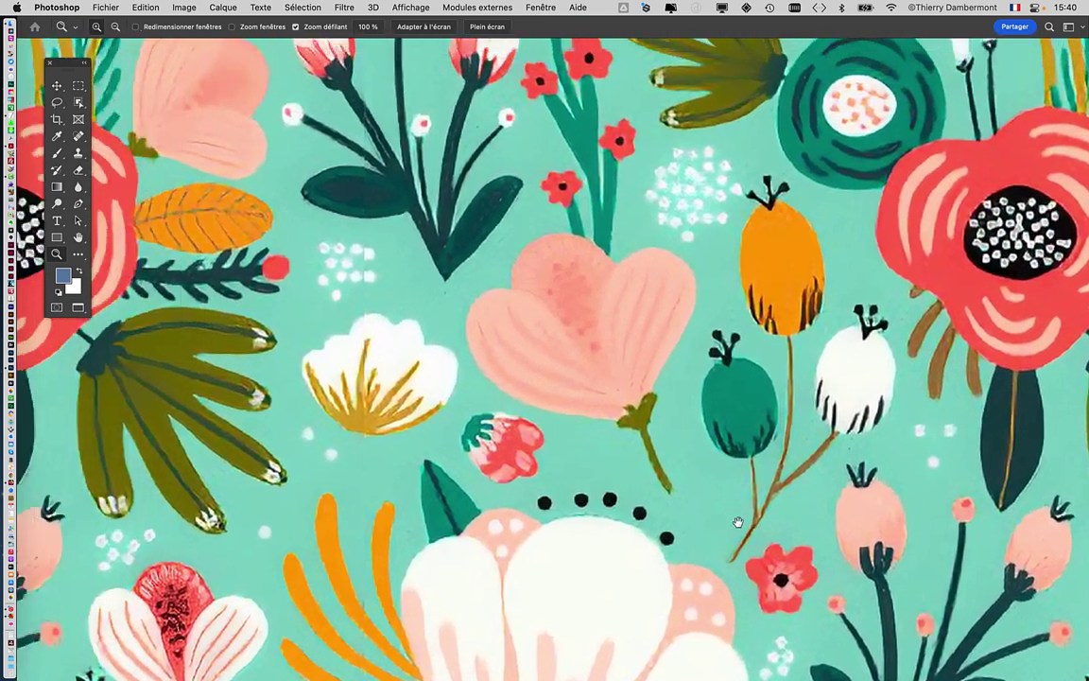
scroll(728, 473, left, 3)
scroll(722, 448, left, 2)
scroll(721, 448, left, 3)
scroll(738, 435, left, 1)
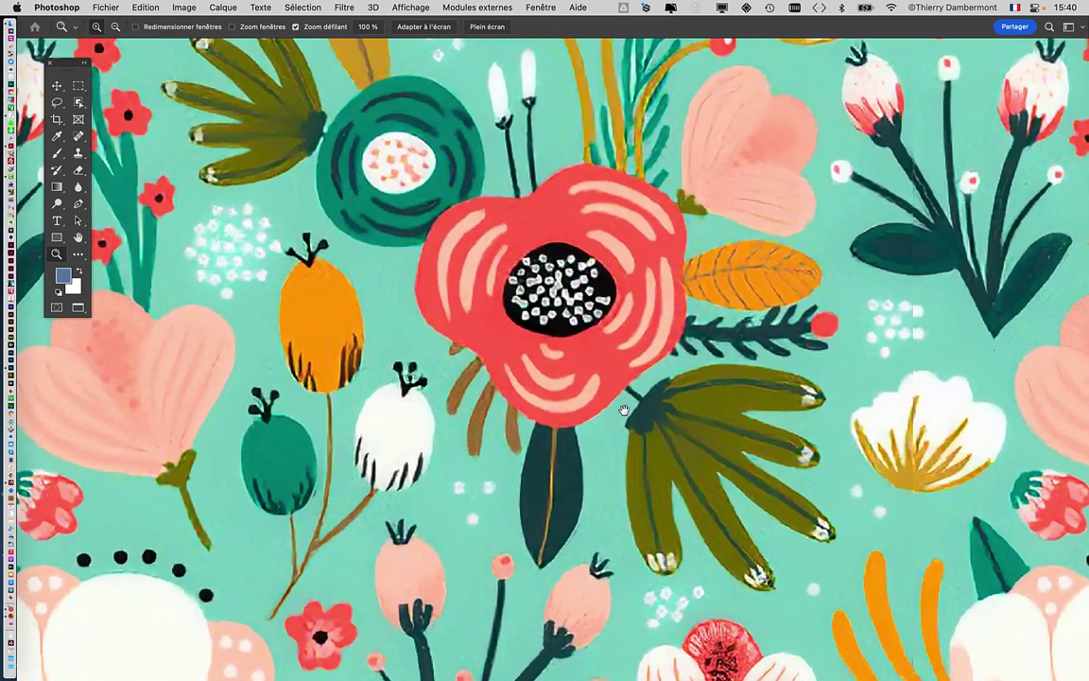
scroll(766, 408, left, 2)
scroll(737, 425, left, 2)
scroll(602, 489, up, 2)
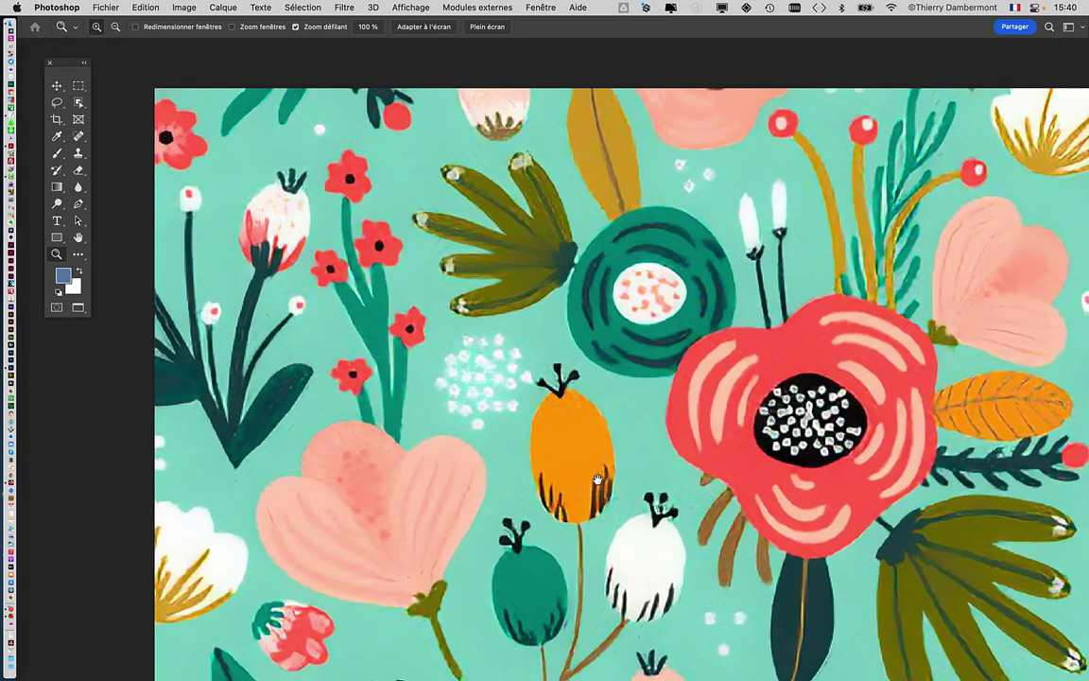
mouse_move(623, 430)
mouse_down()
mouse_move(520, 413)
mouse_move(475, 388)
mouse_up()
scroll(607, 434, right, 1)
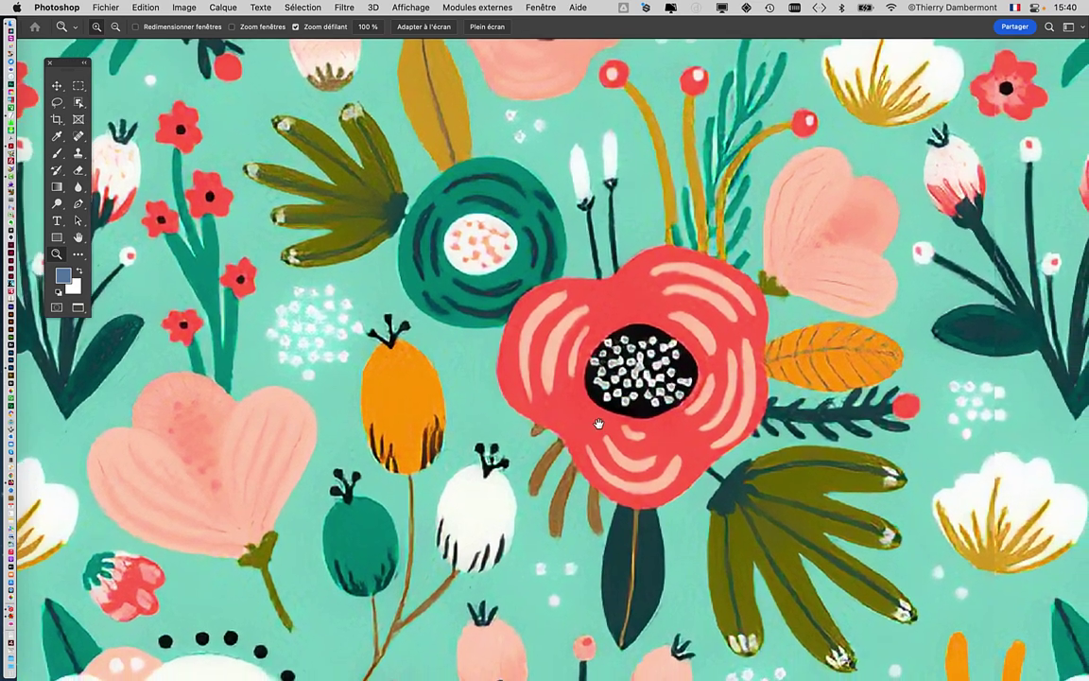
scroll(595, 421, down, 1)
scroll(593, 439, down, 2)
scroll(586, 407, right, 1)
scroll(628, 452, down, 3)
scroll(629, 452, right, 1)
scroll(629, 452, down, 1)
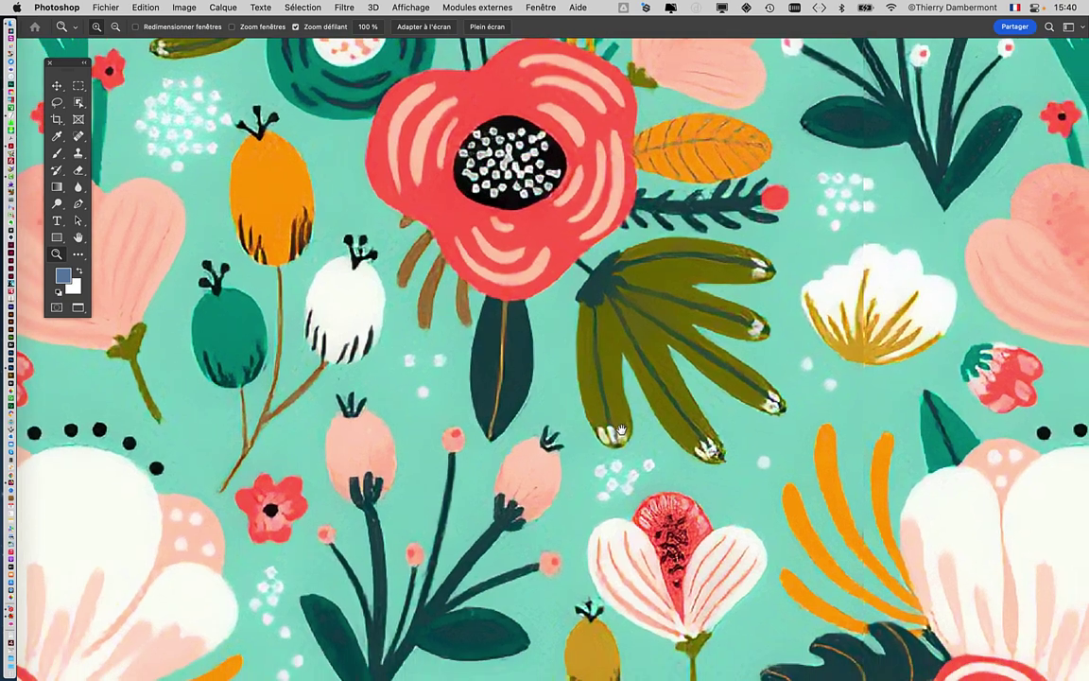
scroll(652, 413, down, 2)
scroll(651, 413, right, 2)
scroll(667, 442, down, 1)
scroll(668, 442, right, 2)
scroll(668, 443, down, 1)
scroll(668, 442, right, 1)
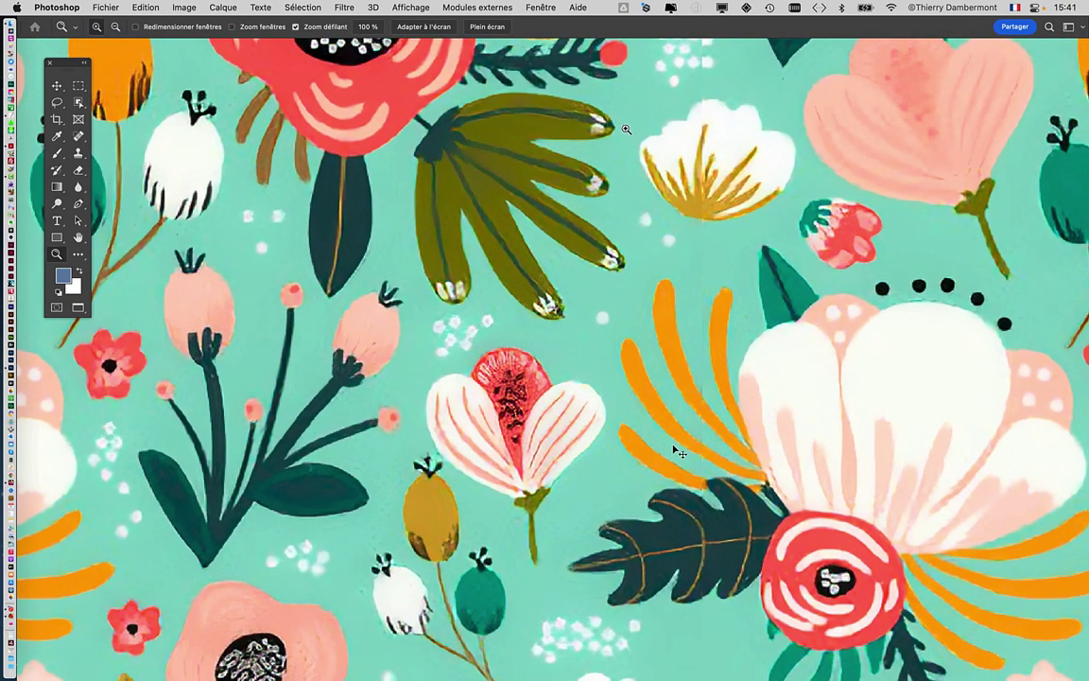
Step: Zoom out several steps until multiple pattern tiles are visible
alt+click(668, 347)
alt+click(667, 347)
alt+click(668, 347)
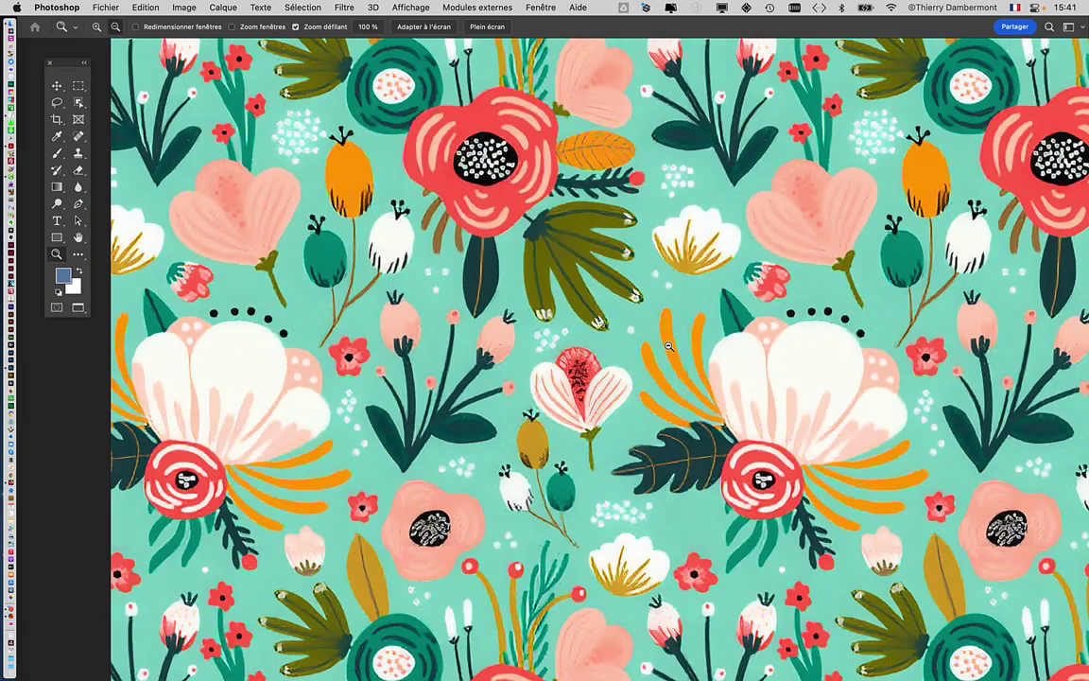
alt+click(668, 346)
scroll(804, 322, down, 5)
scroll(855, 303, down, 1)
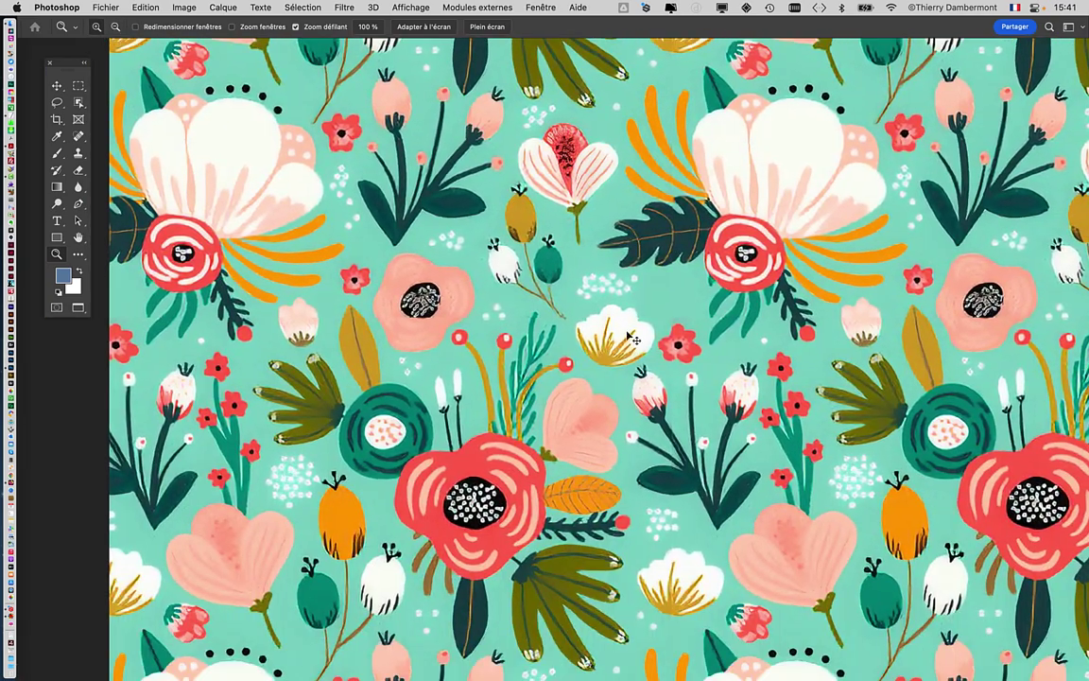
Step: Zoom into the leaves under the red flower, pan along the seam, then zoom out slightly
drag(854, 302, 598, 326)
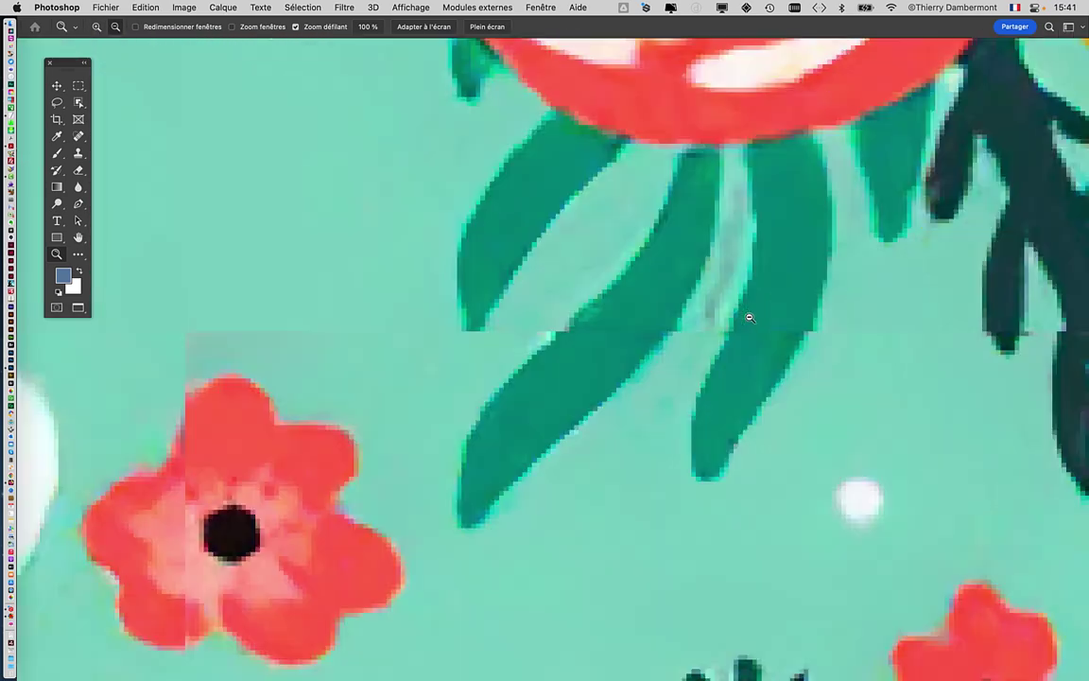
drag(739, 407, 493, 406)
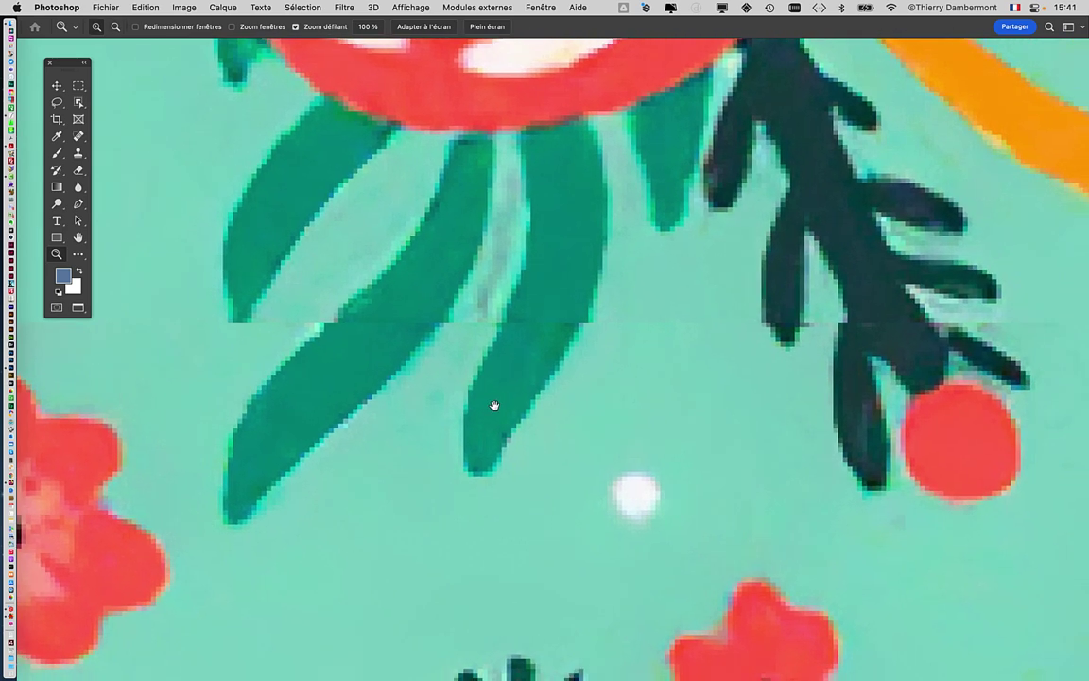
drag(685, 384, 525, 382)
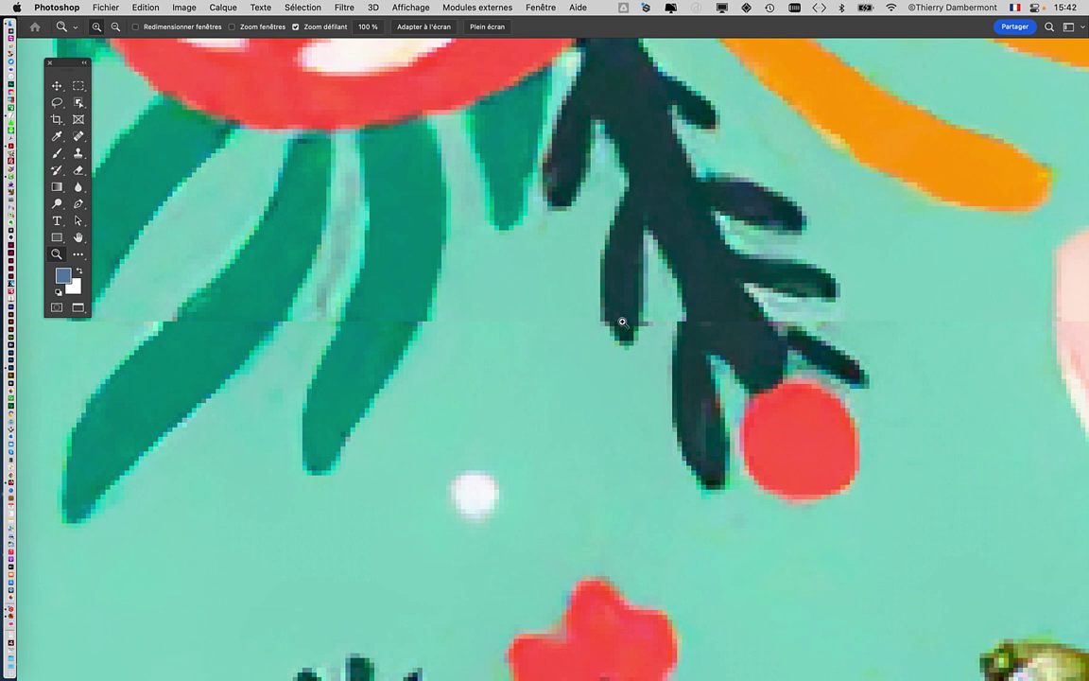
alt+click(348, 337)
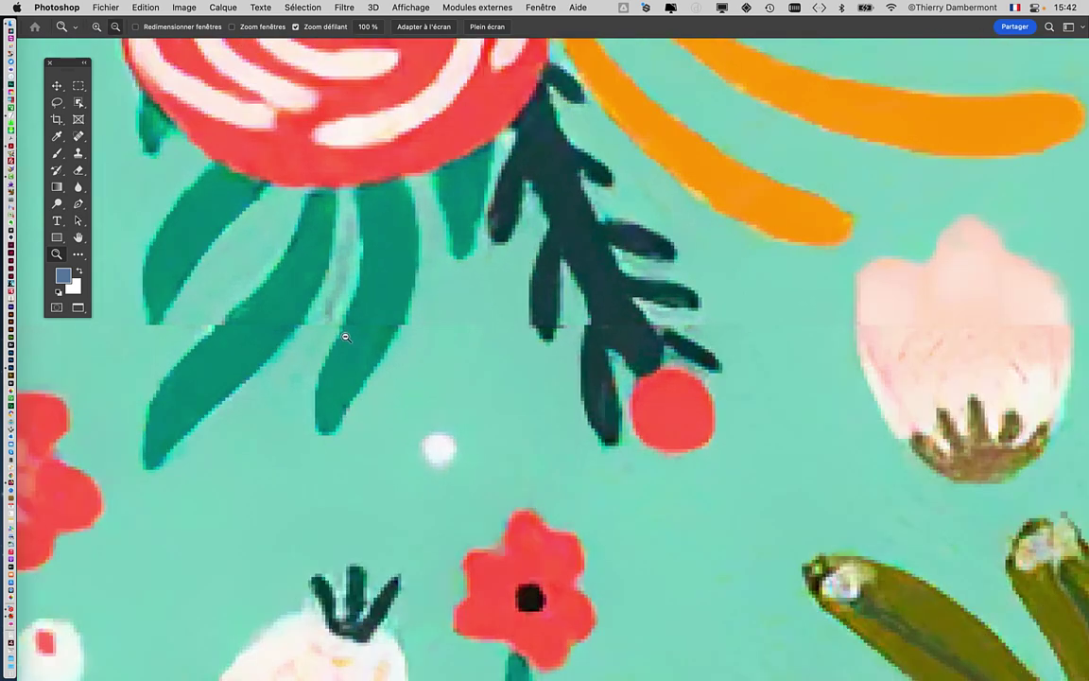
drag(345, 337, 349, 346)
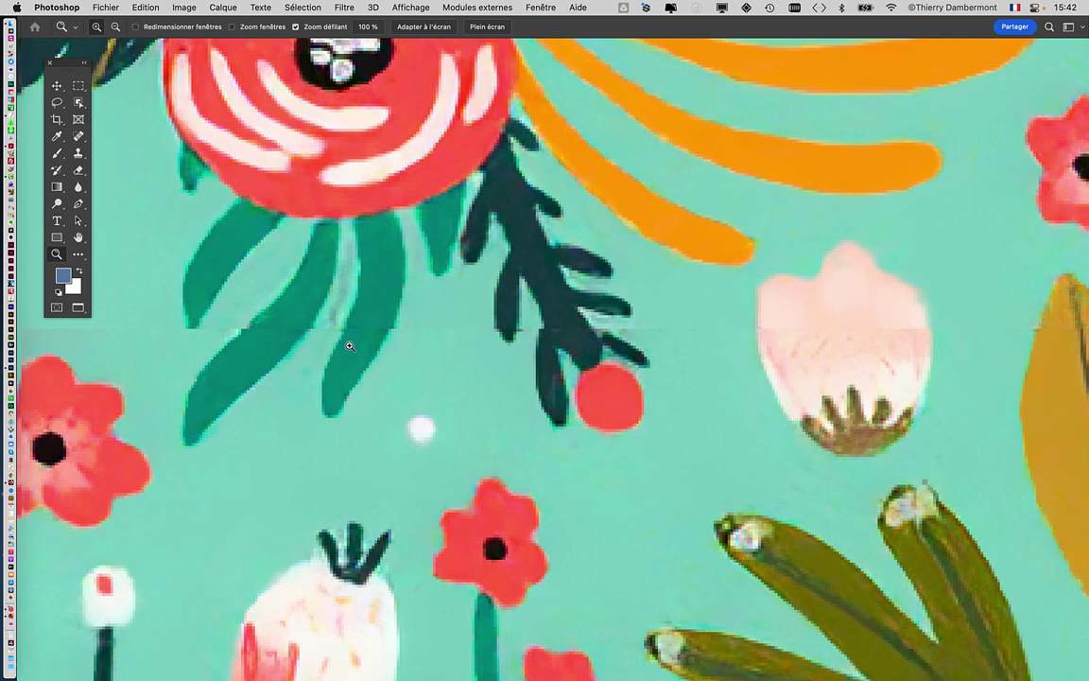
mouse_move(28, 407)
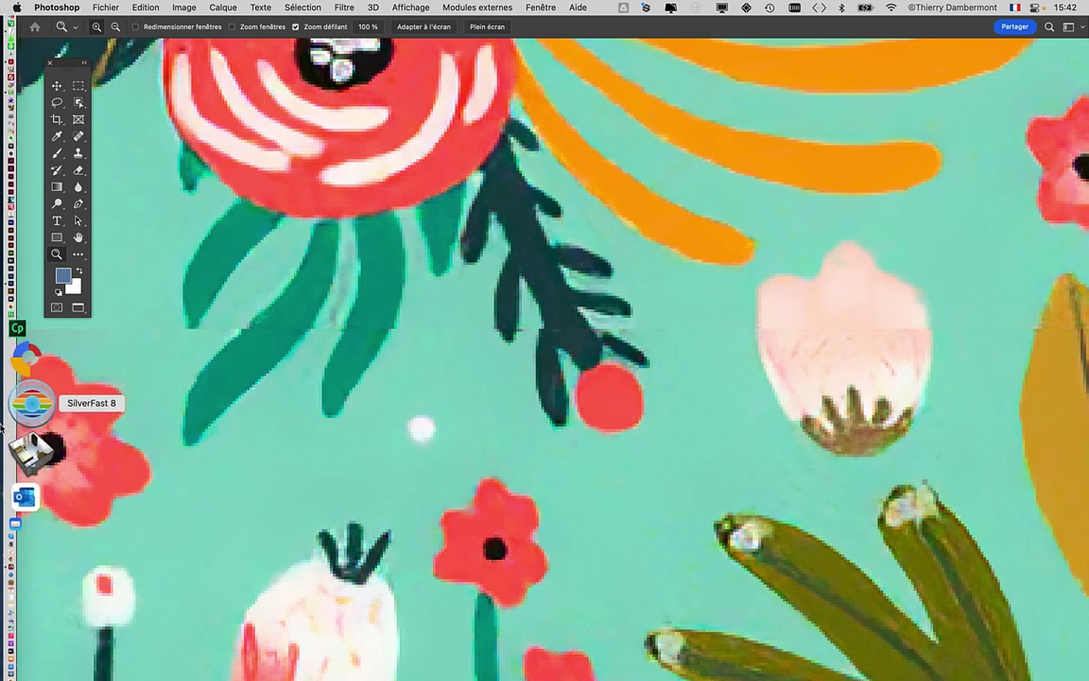
Step: Switch to Firefox, open a new tab and search for 'seamless pattern'
click(31, 482)
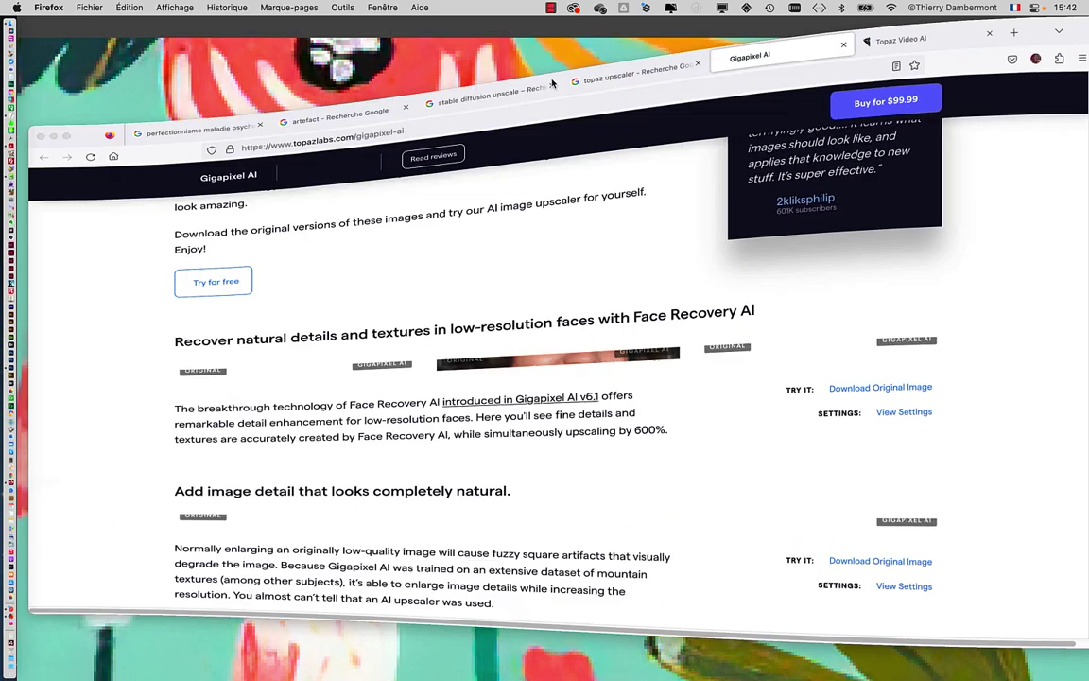
click(1005, 30)
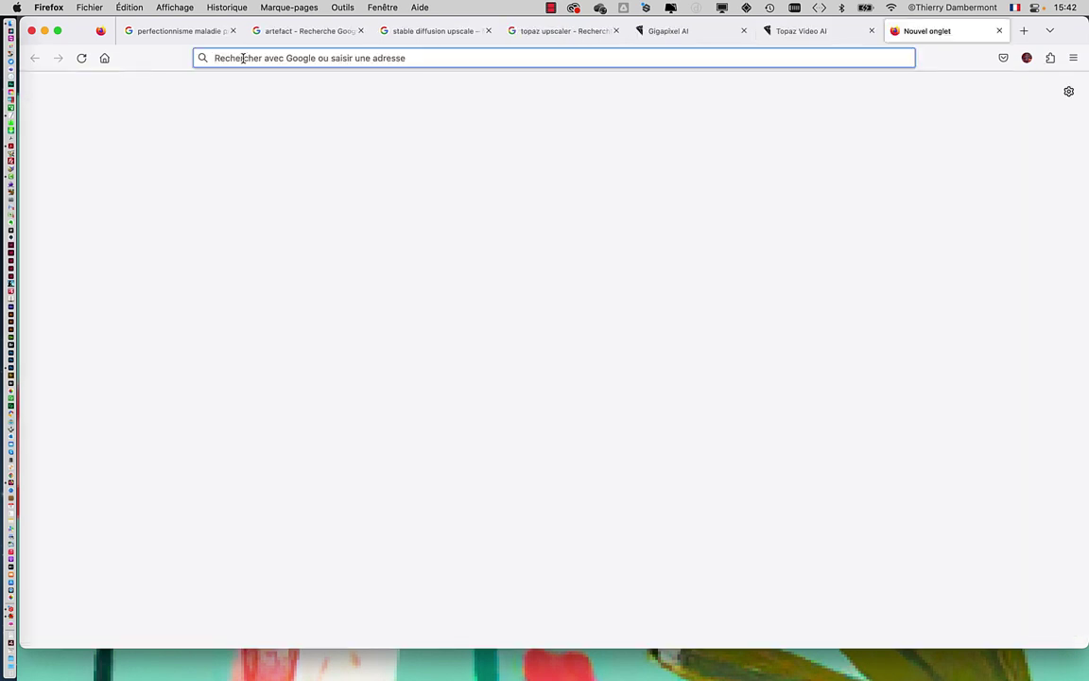
text(seamless patt)
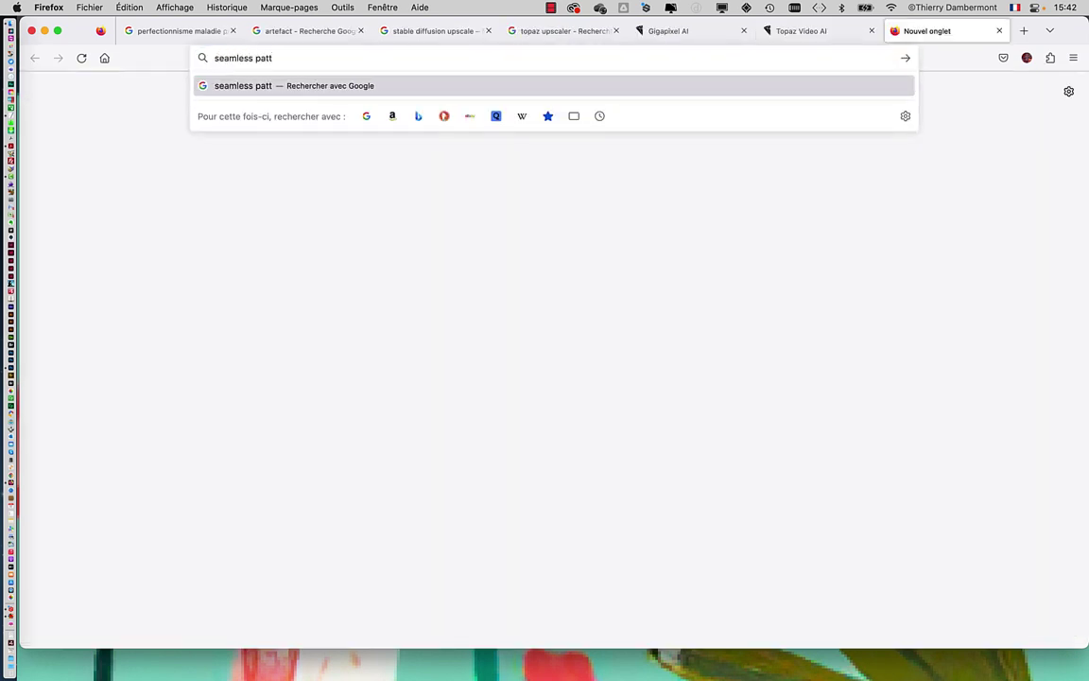
text(ern)
key(Return)
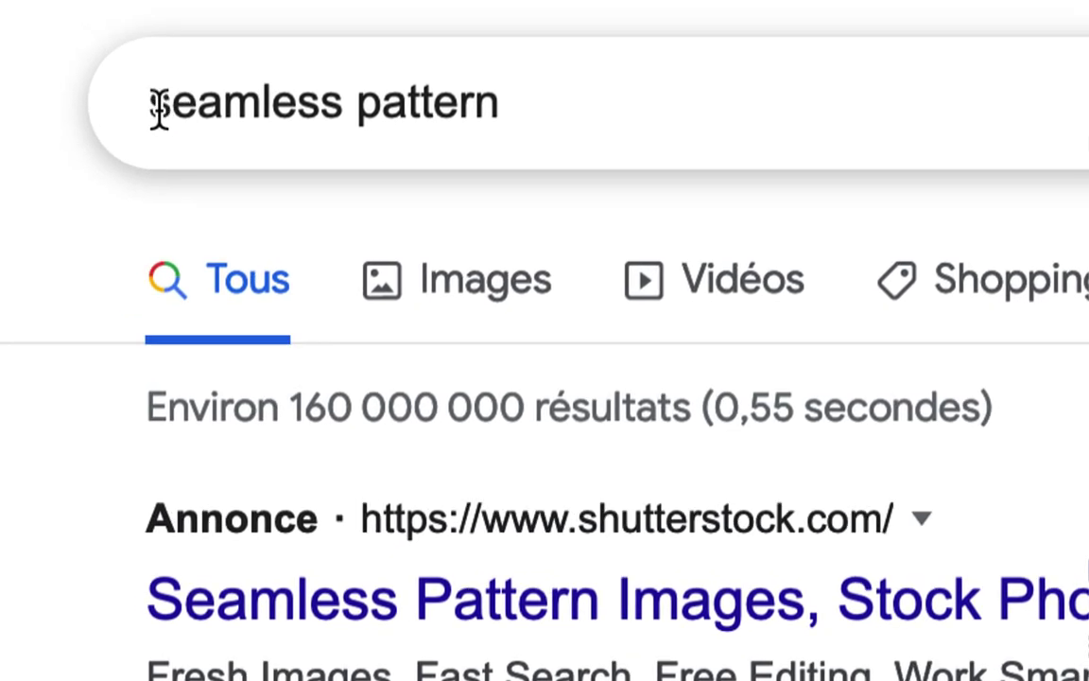
Step: Adjust the selection in the 'seamless pattern' query and re-run the search
drag(68, 110, 179, 109)
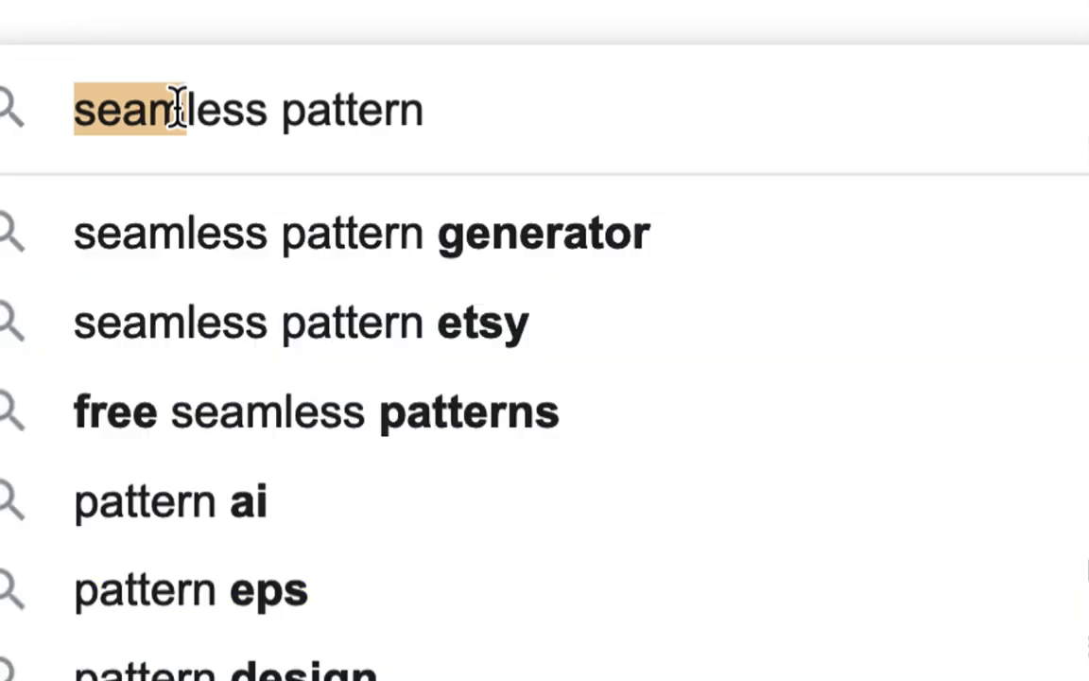
click(179, 108)
drag(180, 109, 197, 108)
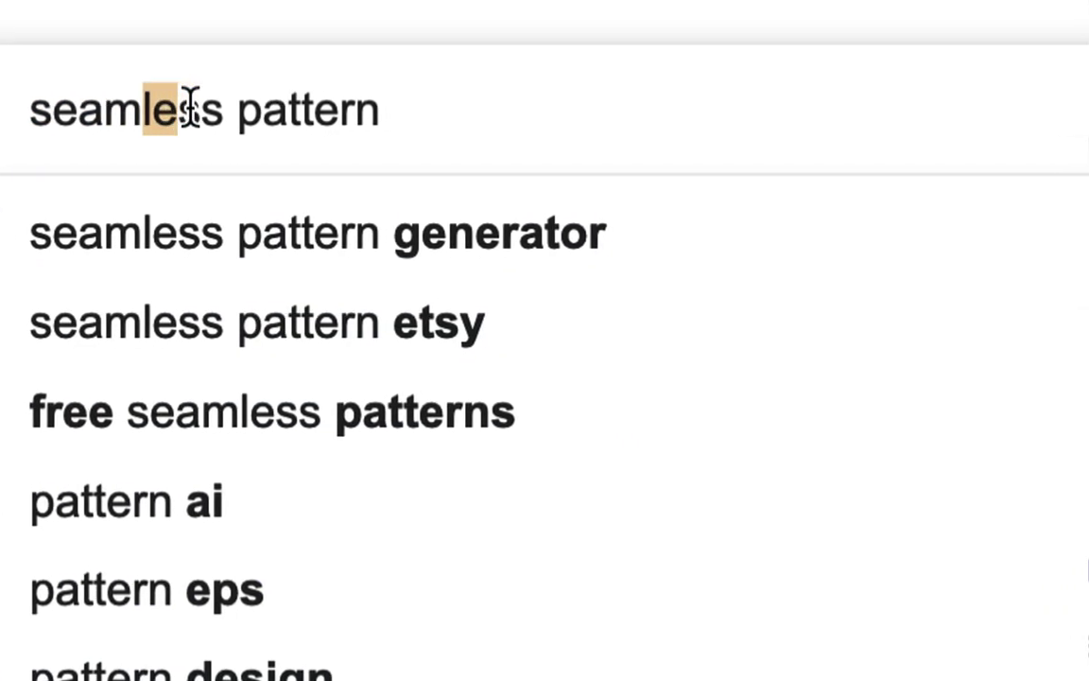
click(210, 109)
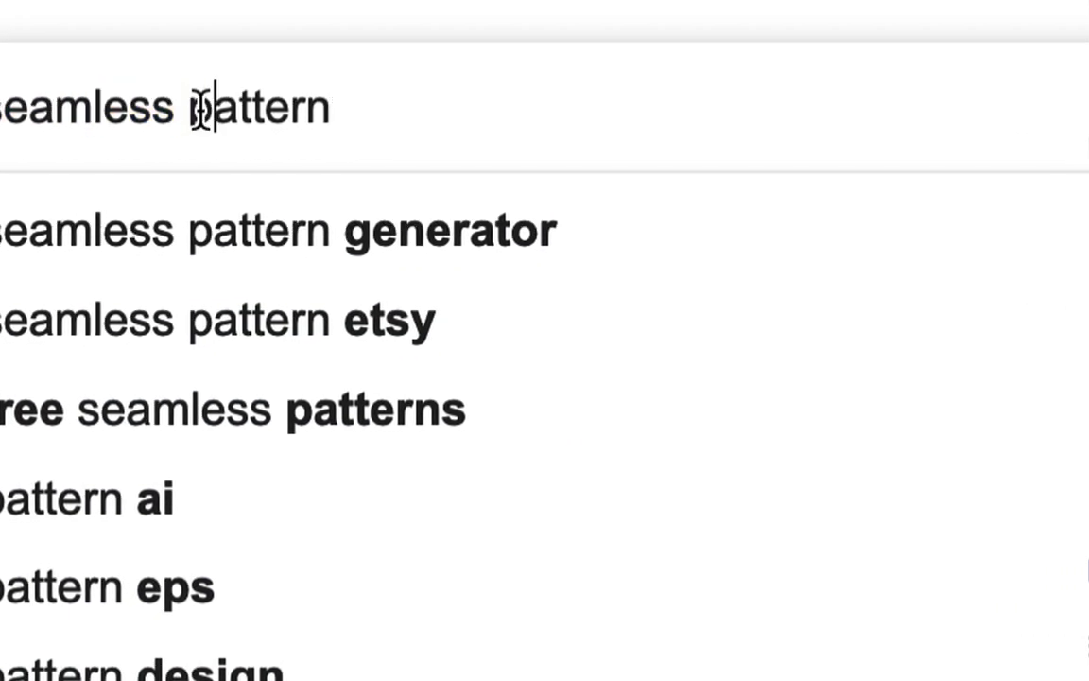
mouse_move(210, 108)
mouse_down()
mouse_move(226, 109)
mouse_move(189, 109)
mouse_up()
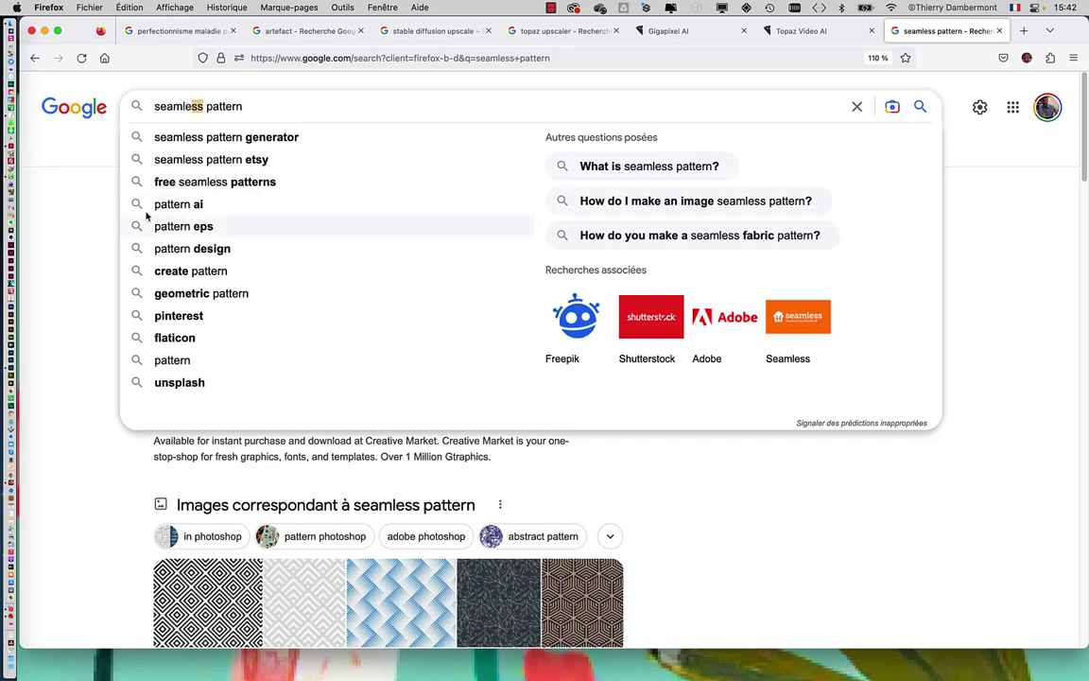
click(86, 160)
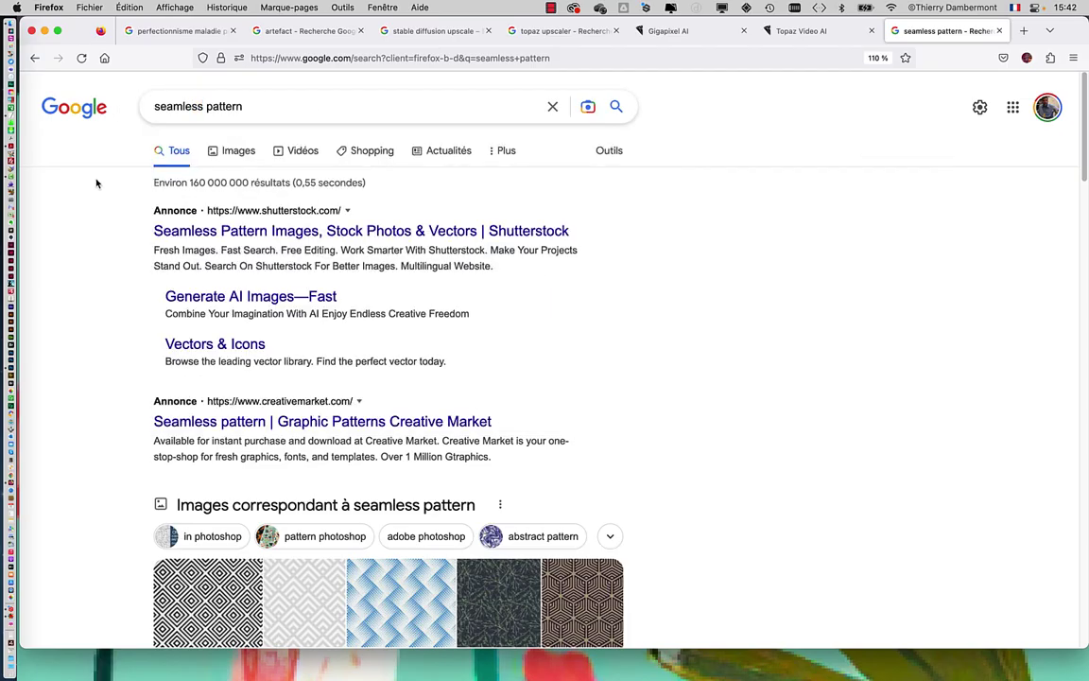
click(270, 111)
key(Return)
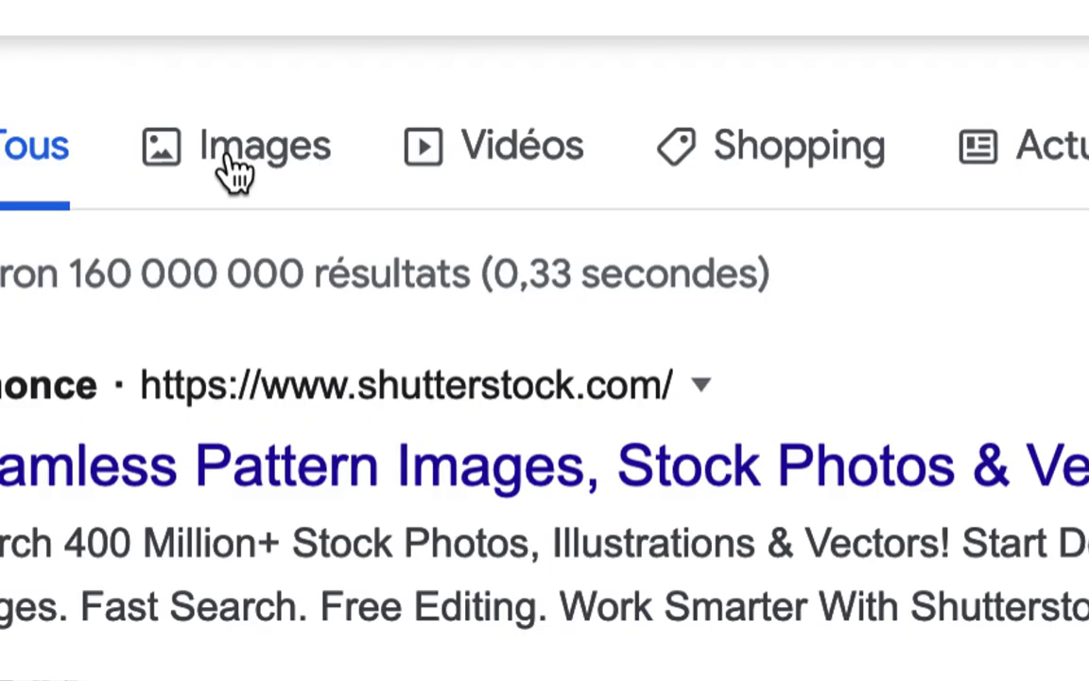
Step: Switch to Google Images, search 'seamless pattern art deco' and scroll through the results
click(230, 156)
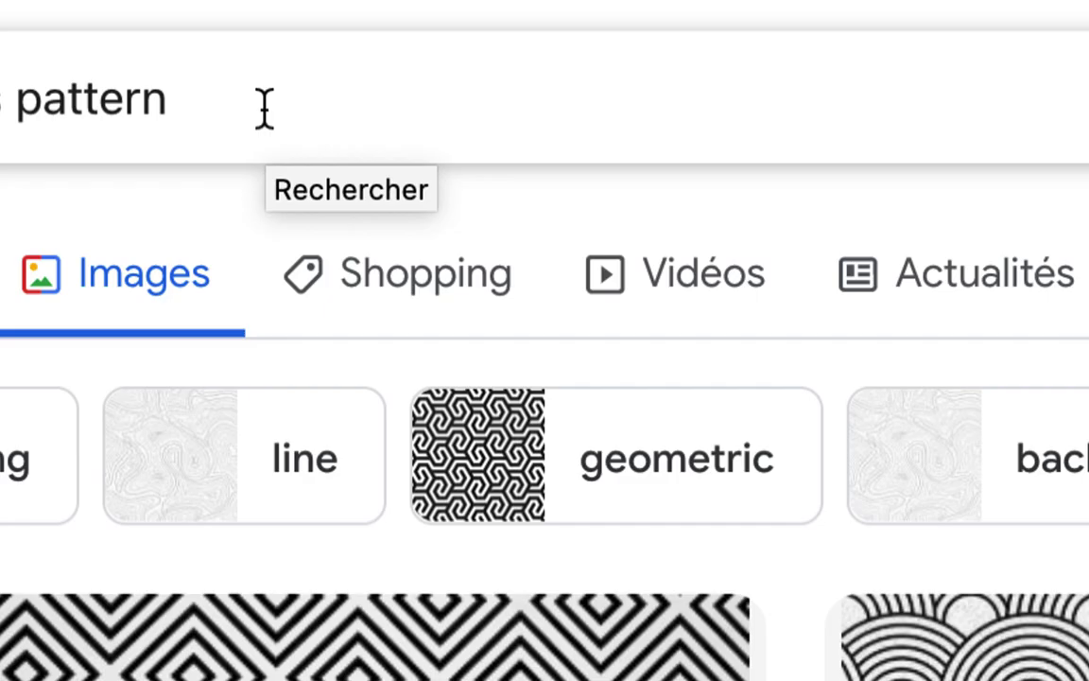
click(264, 108)
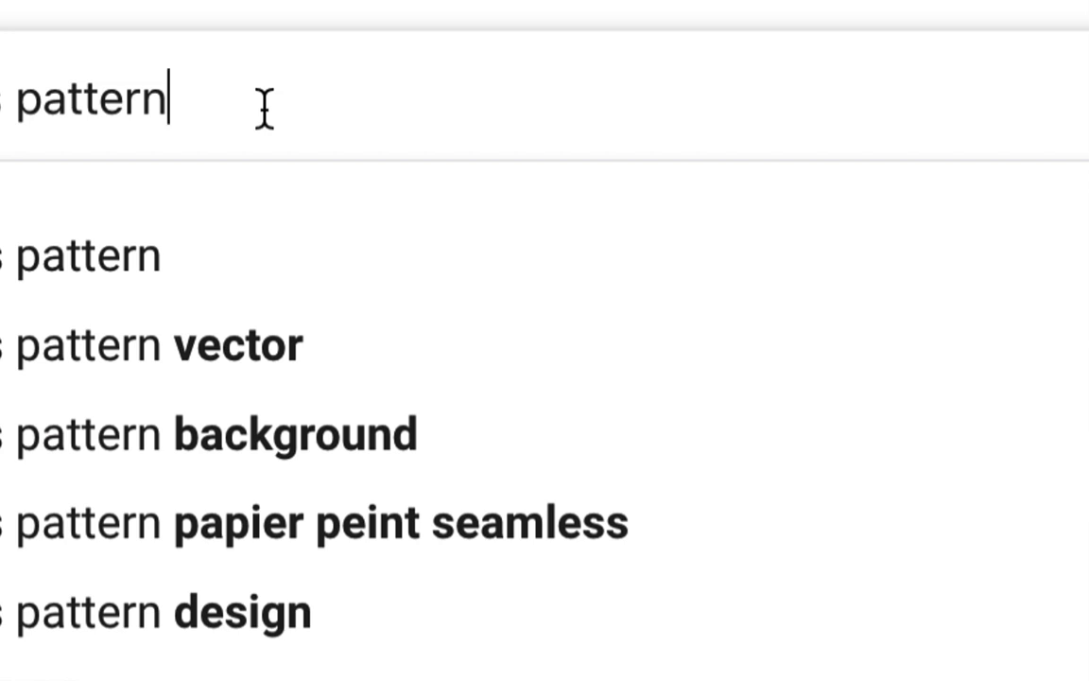
text( art)
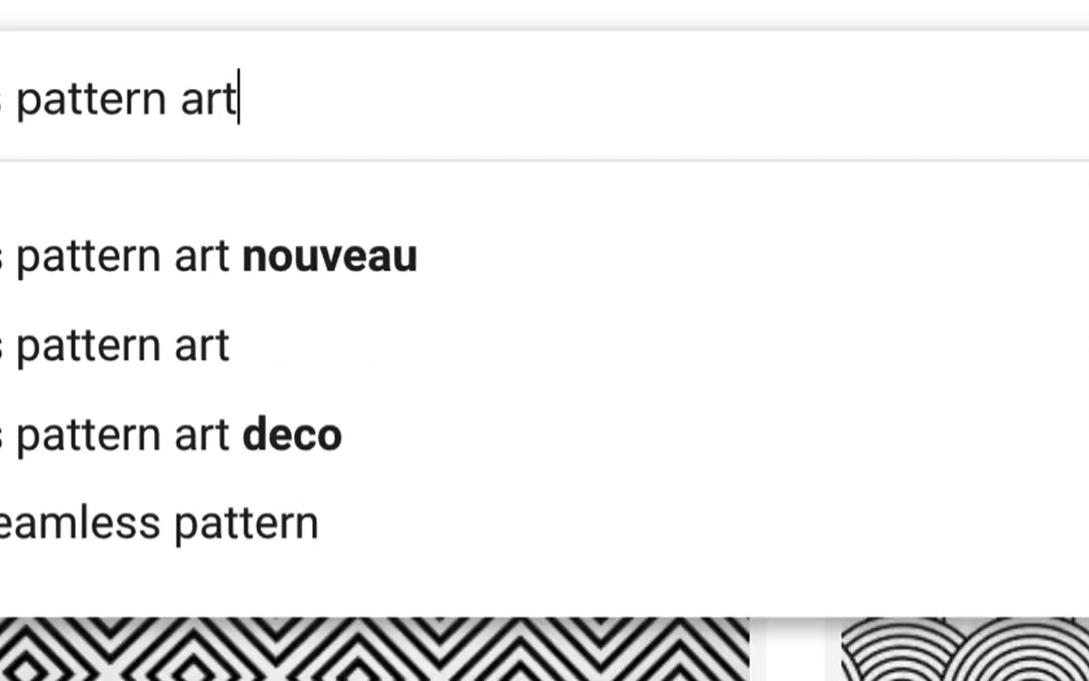
text( deco)
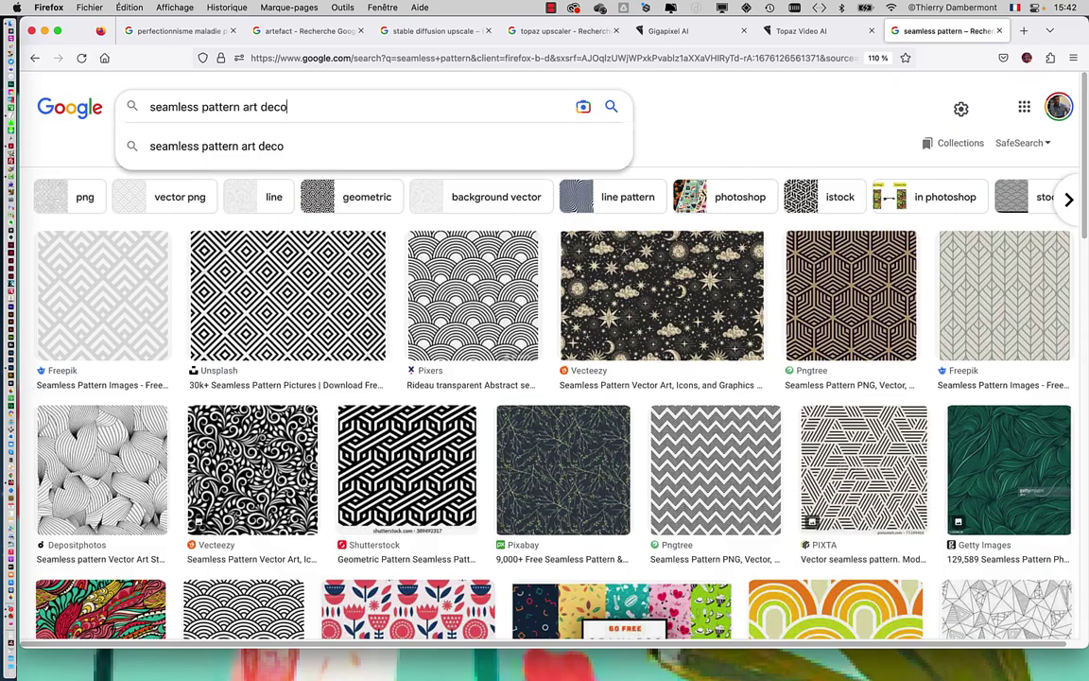
key(Return)
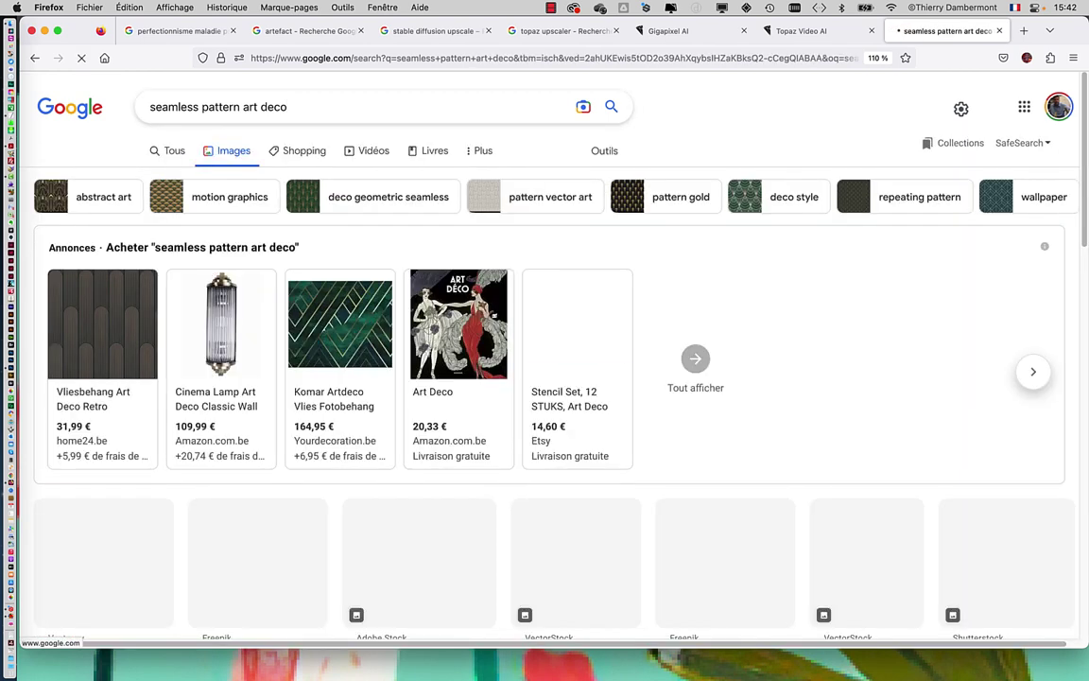
scroll(578, 447, down, 5)
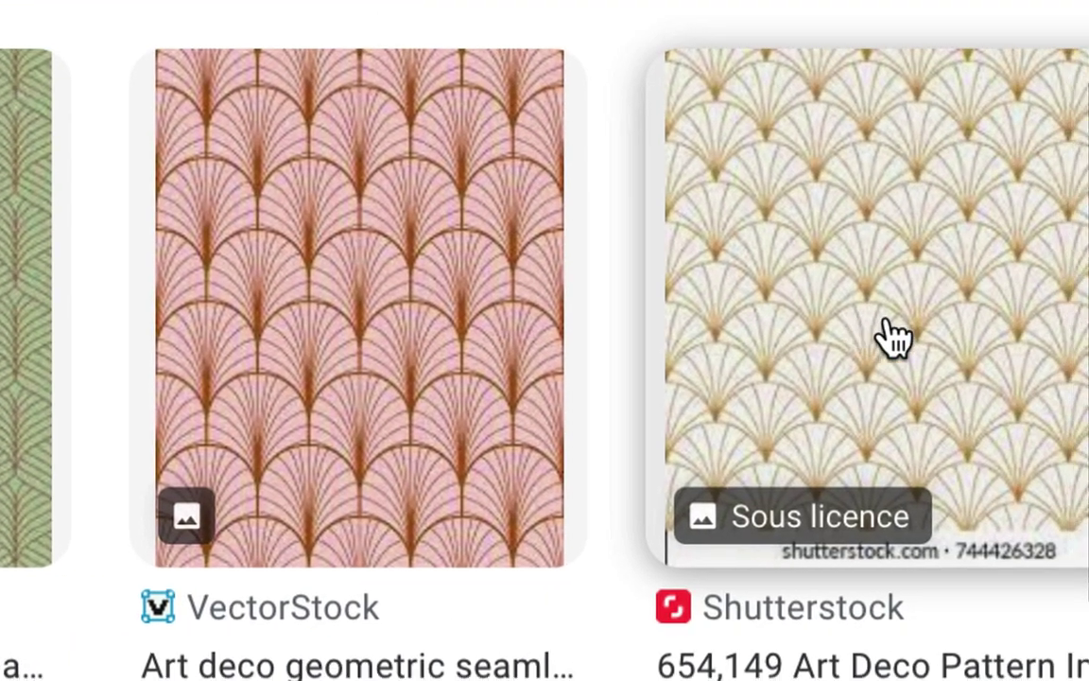
scroll(895, 360, down, 5)
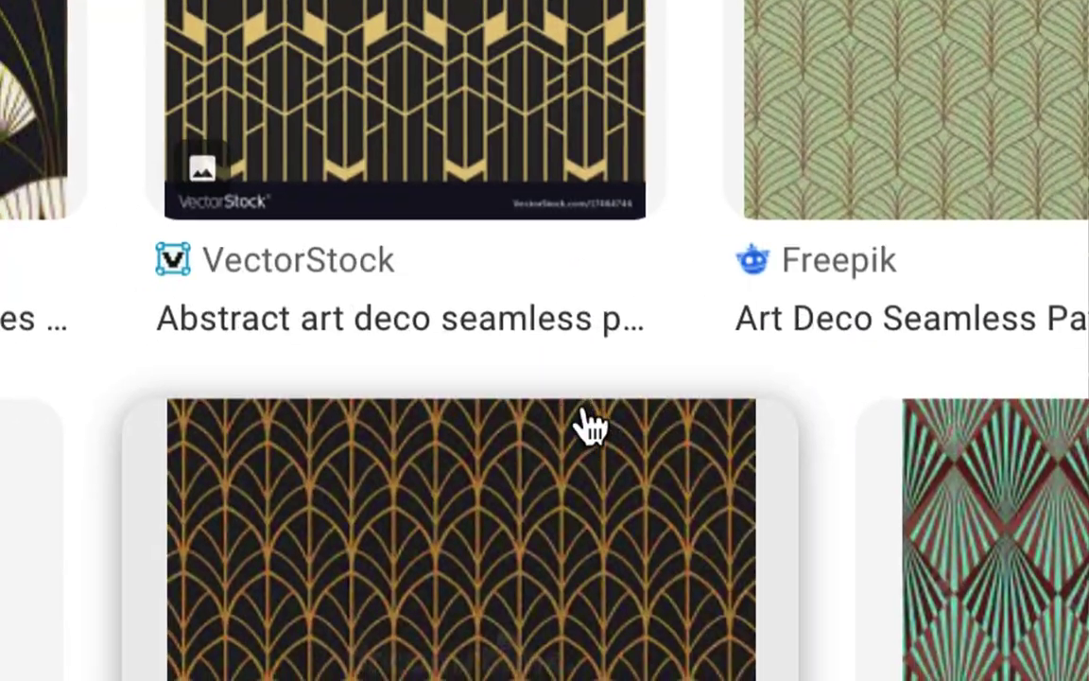
scroll(698, 479, down, 3)
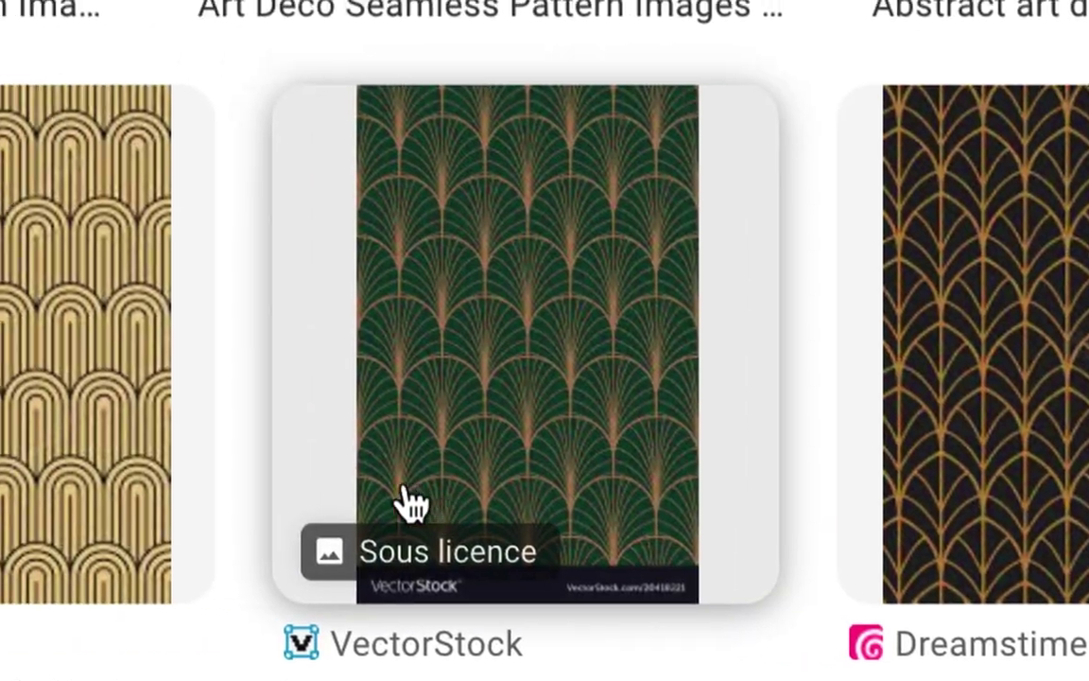
scroll(274, 463, up, 3)
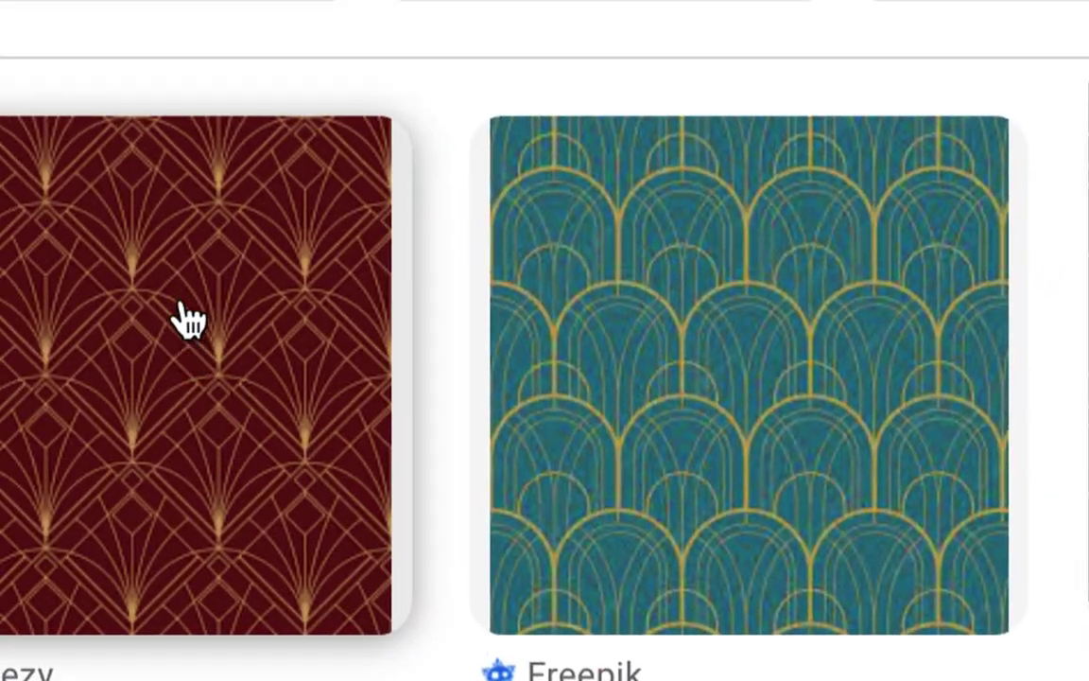
scroll(185, 316, up, 3)
scroll(194, 189, up, 2)
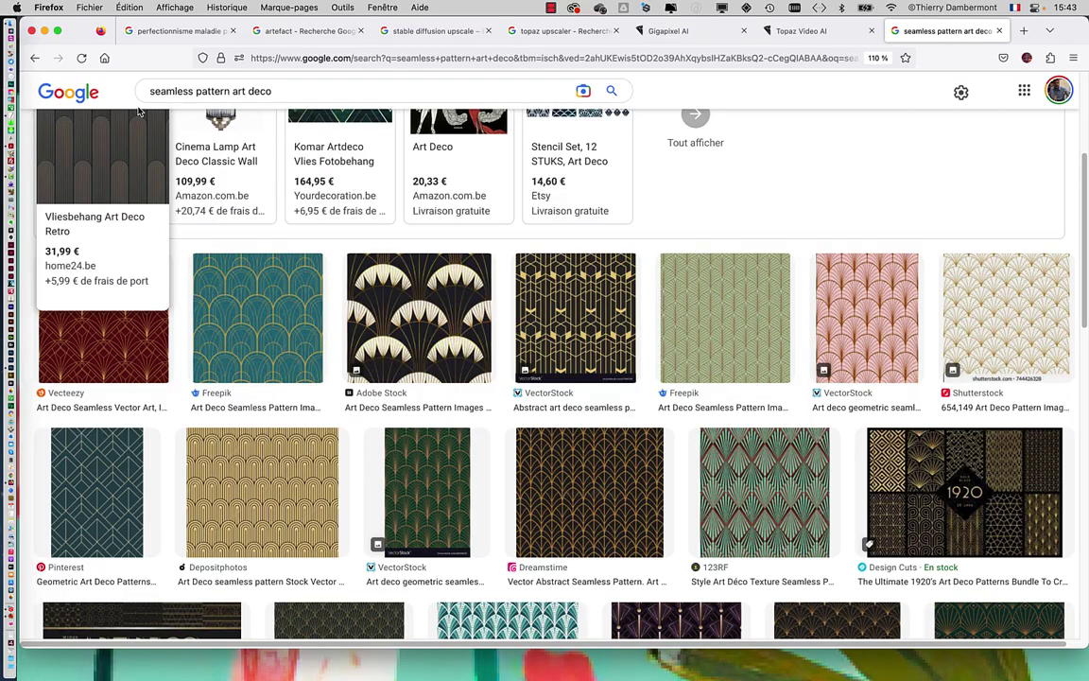